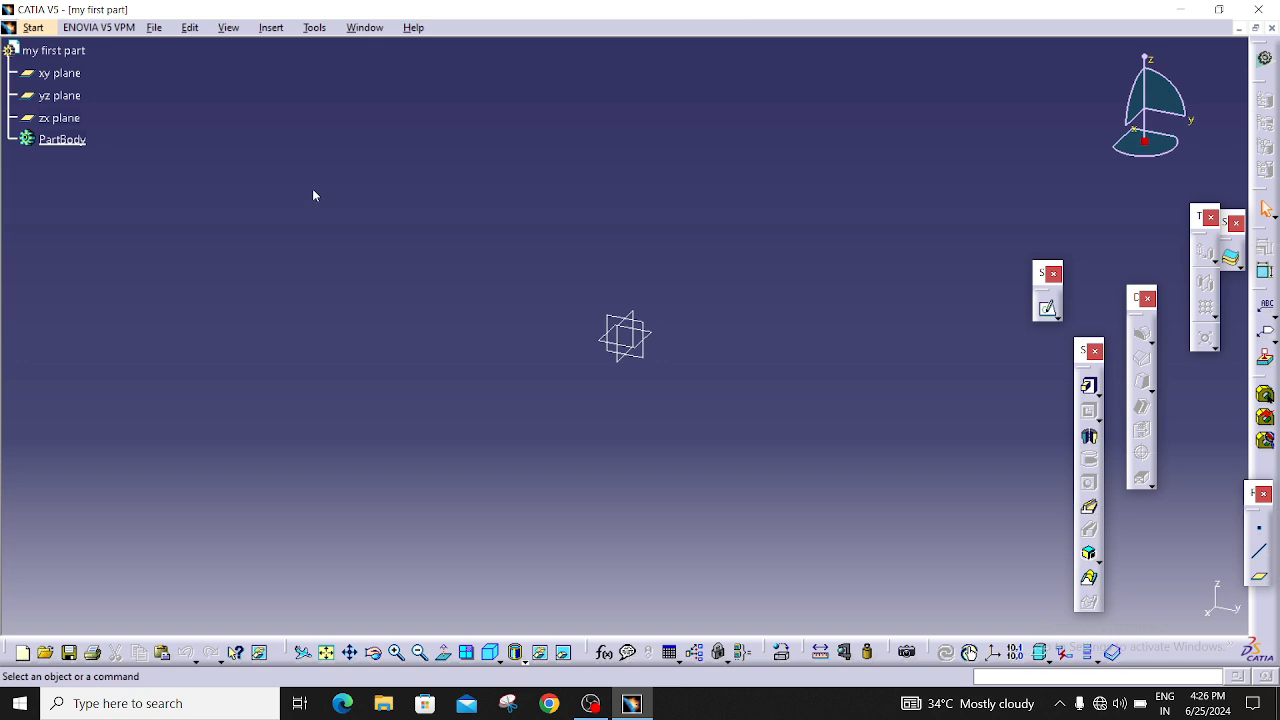
# Examine the part's three reference planes and its PartBody in the specification tree.
pyautogui.click(60, 50)
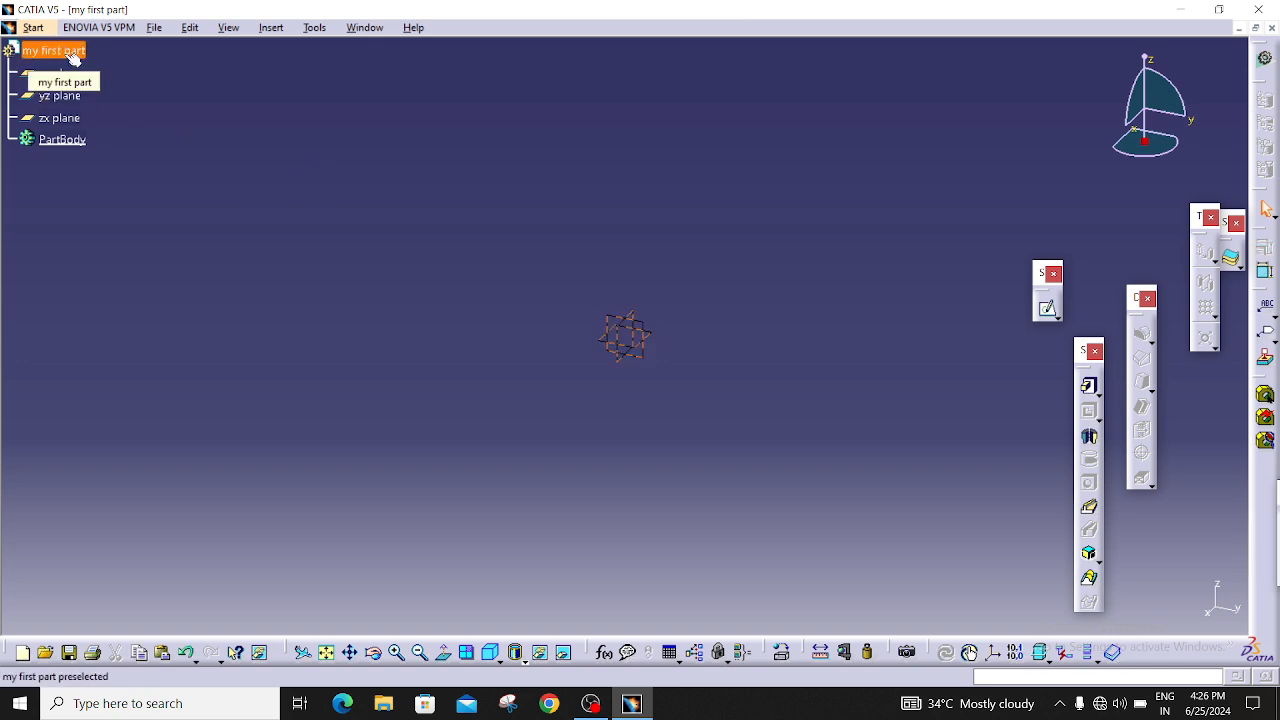
pyautogui.click(60, 73)
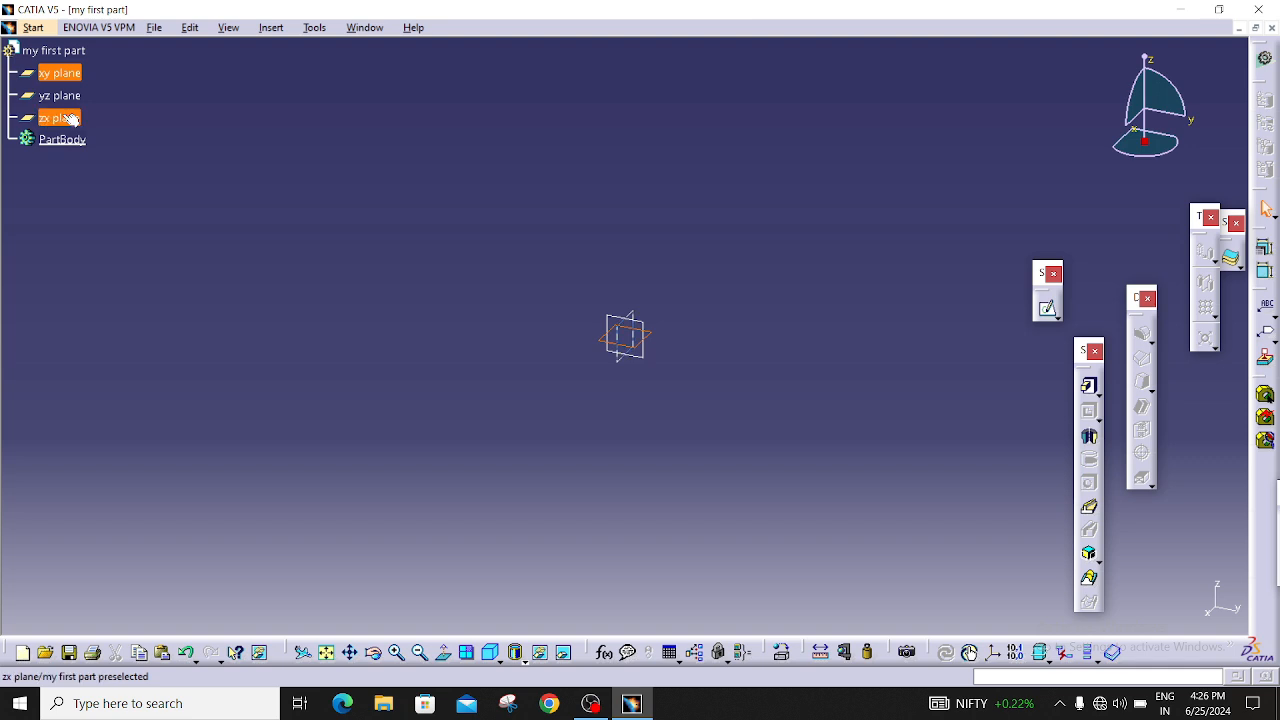
pyautogui.click(66, 117)
pyautogui.click(62, 95)
pyautogui.click(62, 73)
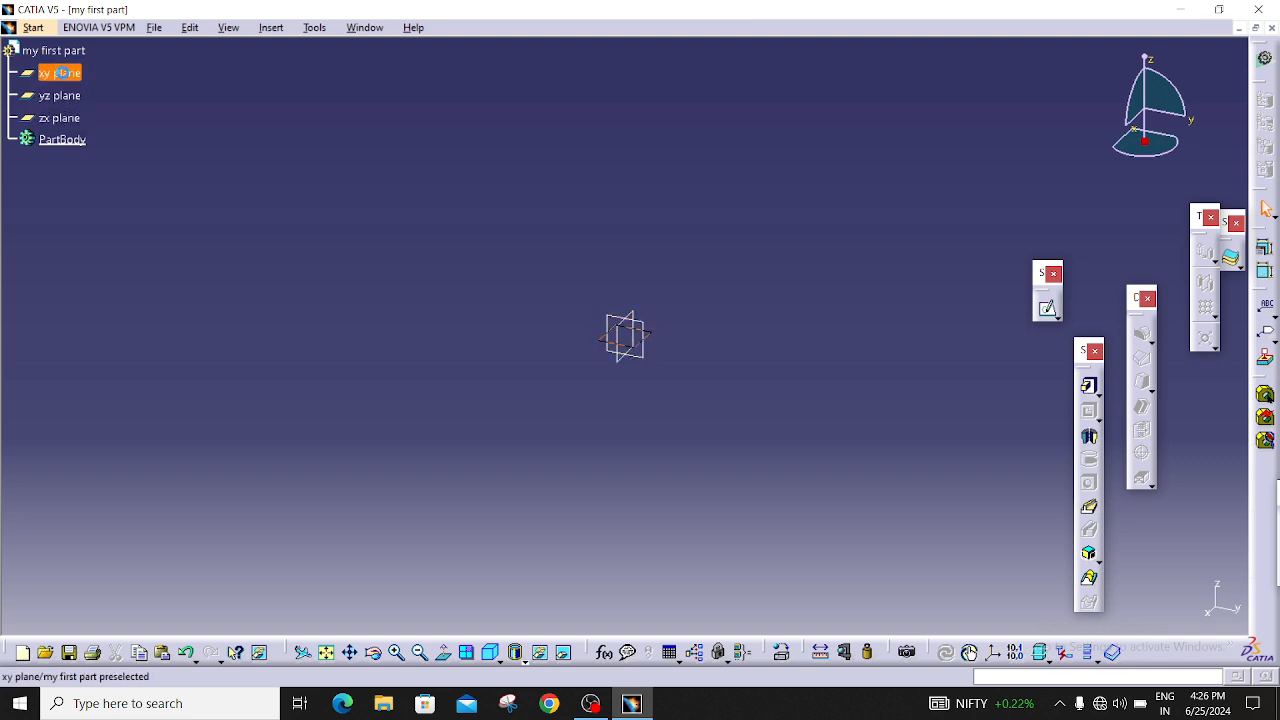
pyautogui.click(66, 129)
pyautogui.click(68, 144)
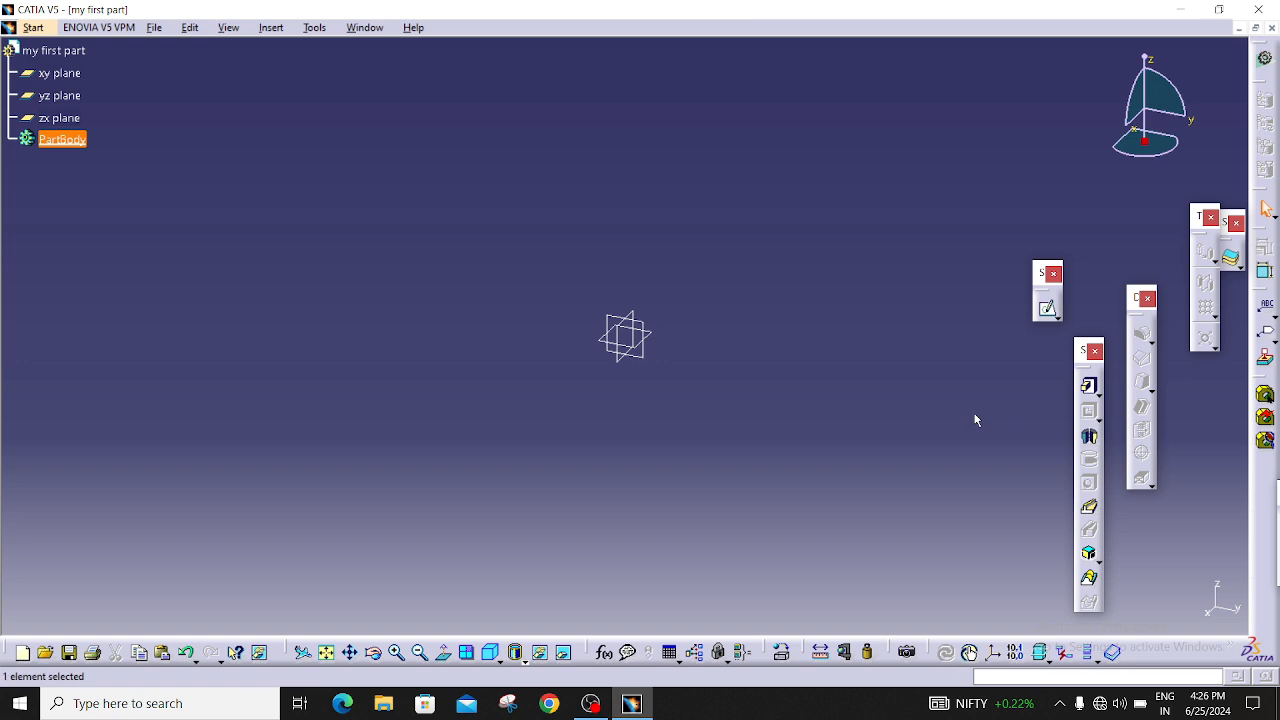
# Sketch a circle about 120 mm in diameter on the yz plane, centred on the origin.
pyautogui.click(625, 328)
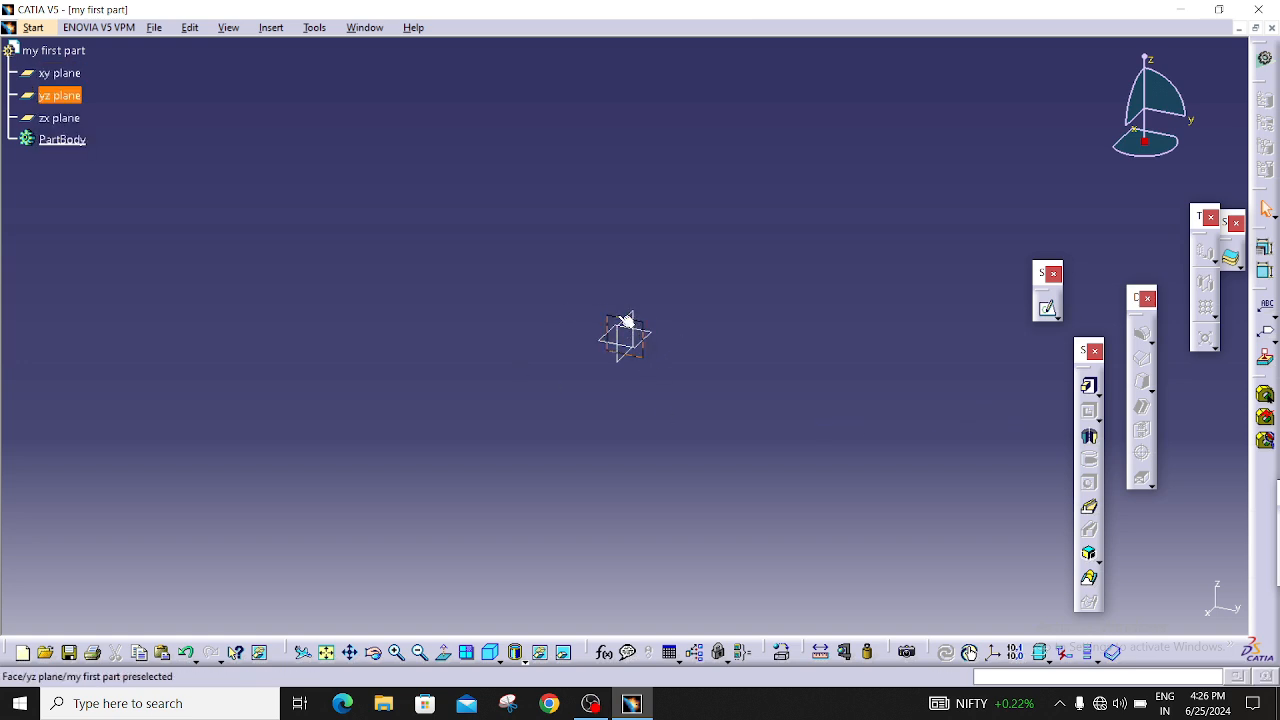
pyautogui.click(1049, 311)
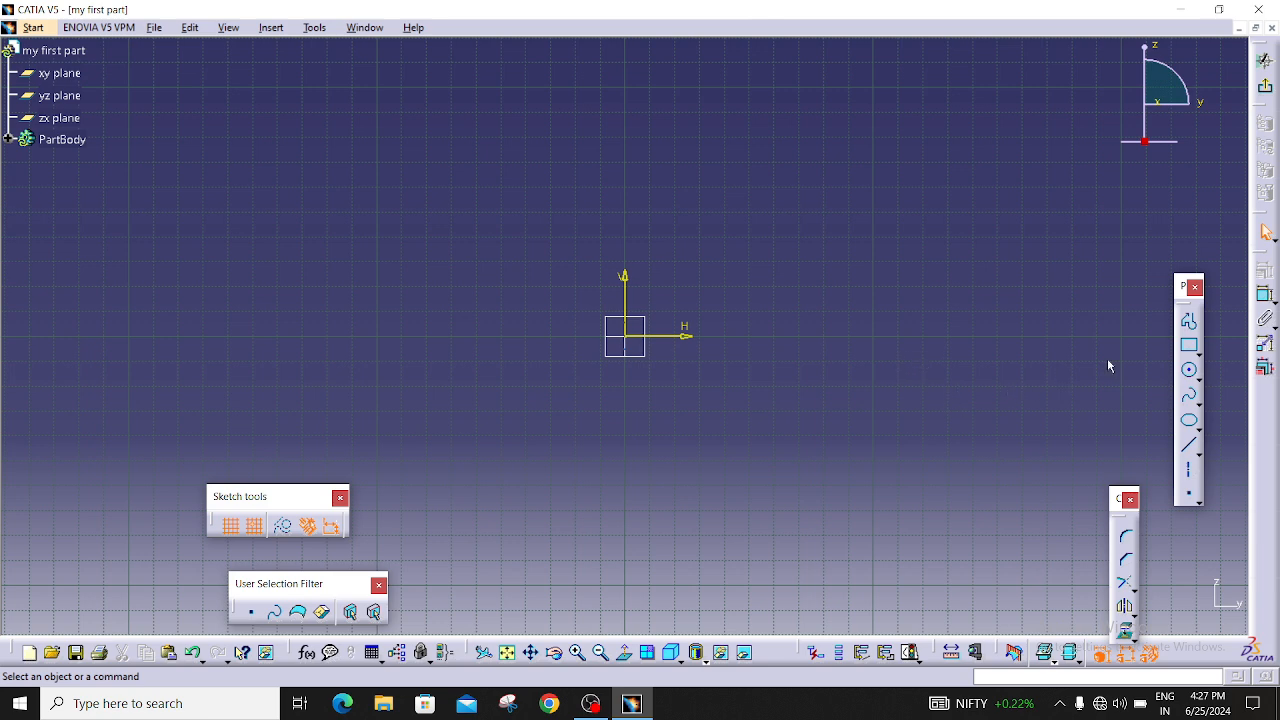
pyautogui.click(1191, 373)
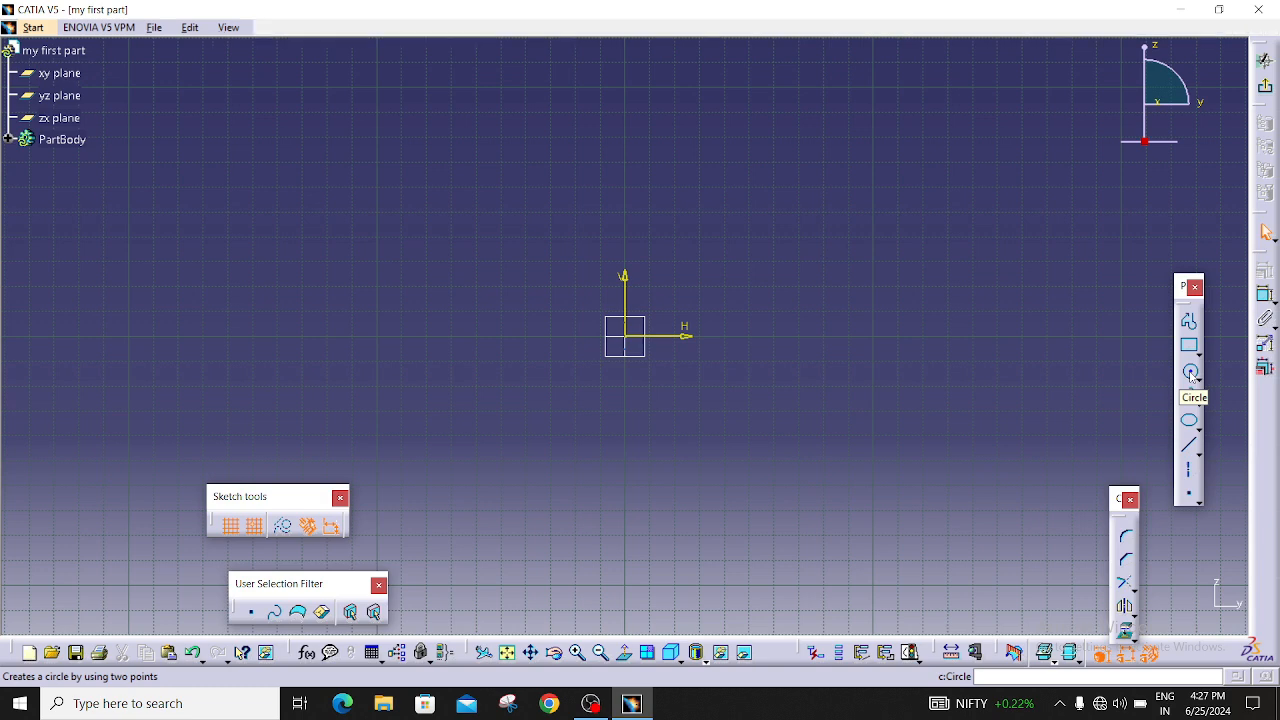
pyautogui.click(632, 341)
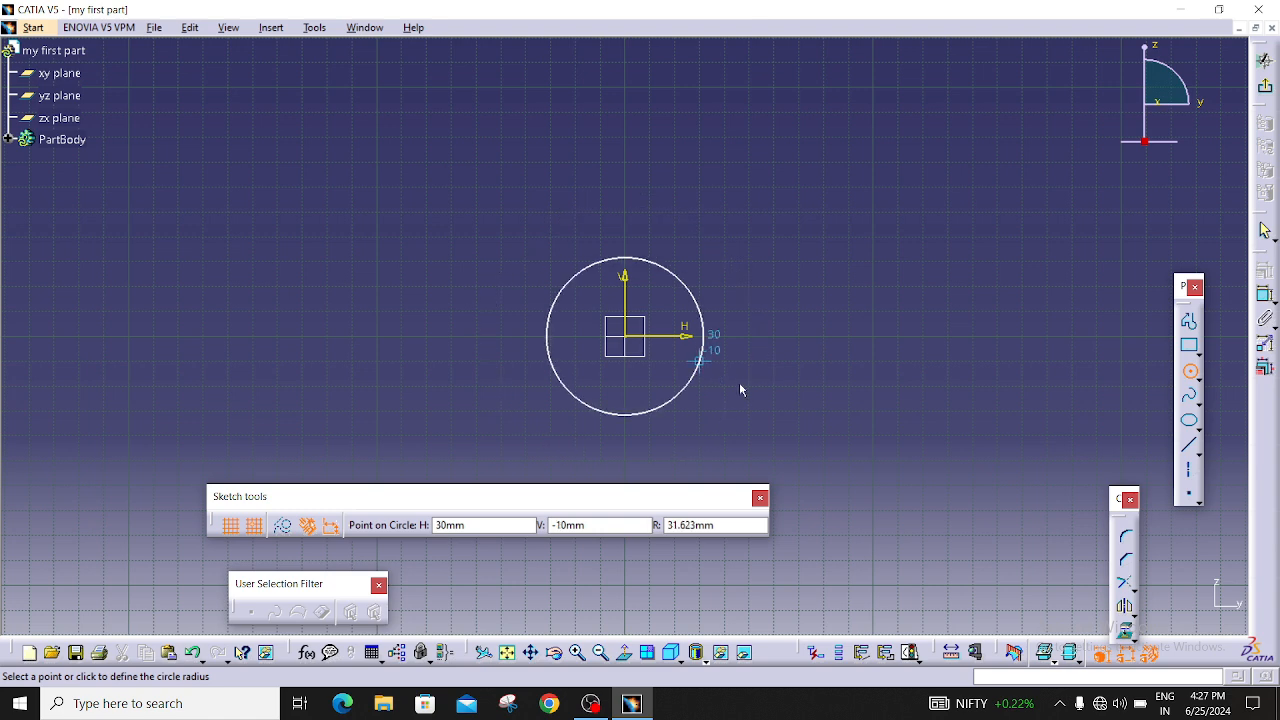
pyautogui.click(770, 398)
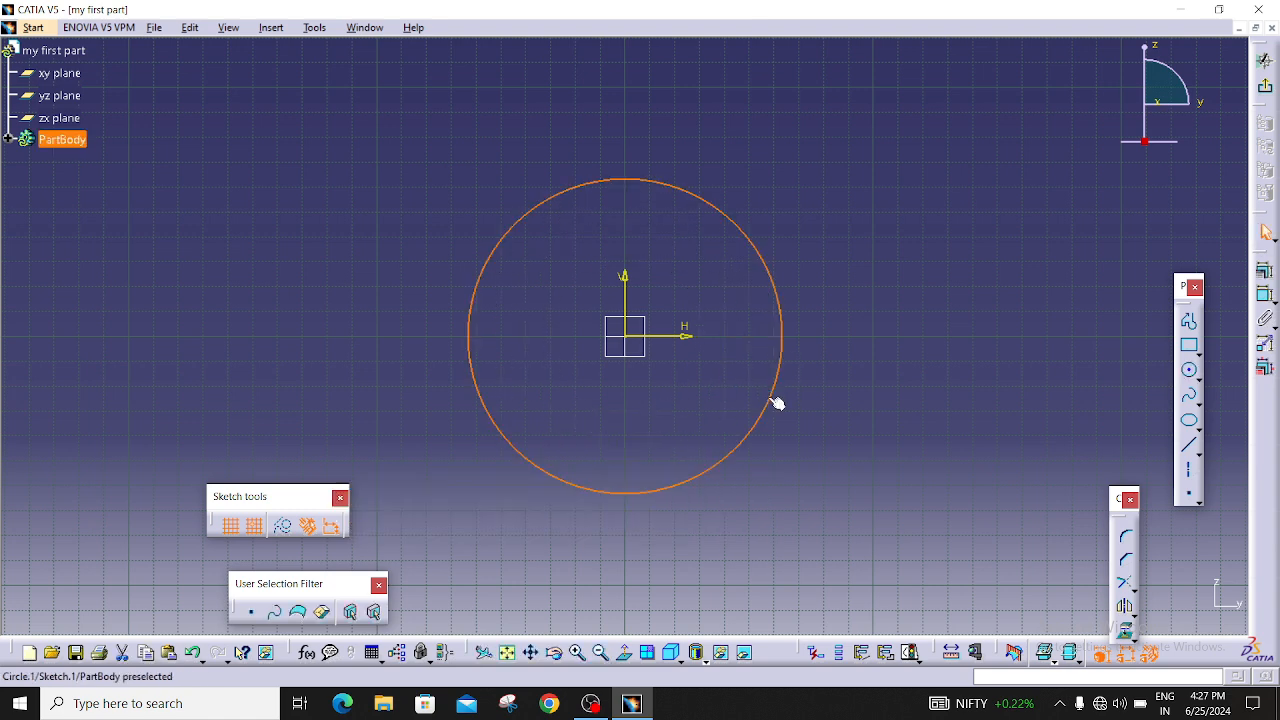
pyautogui.click(818, 370)
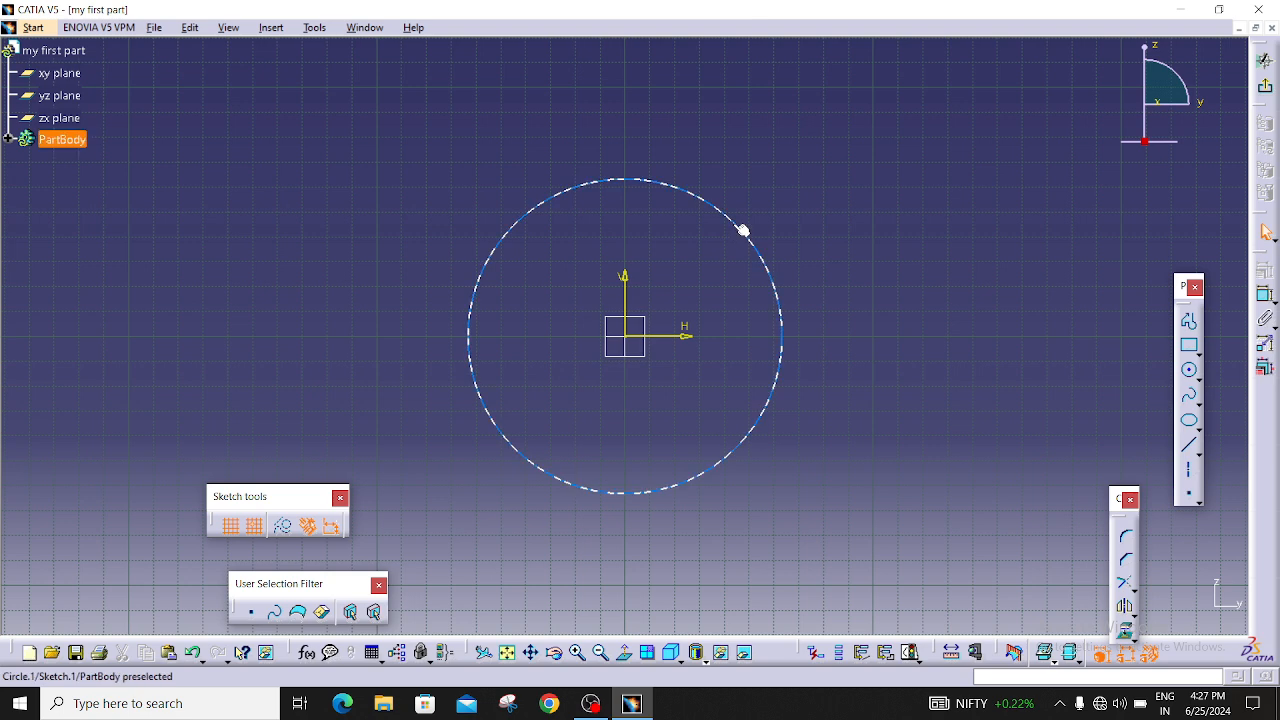
pyautogui.moveTo(780, 300); pyautogui.dragTo(770, 348)
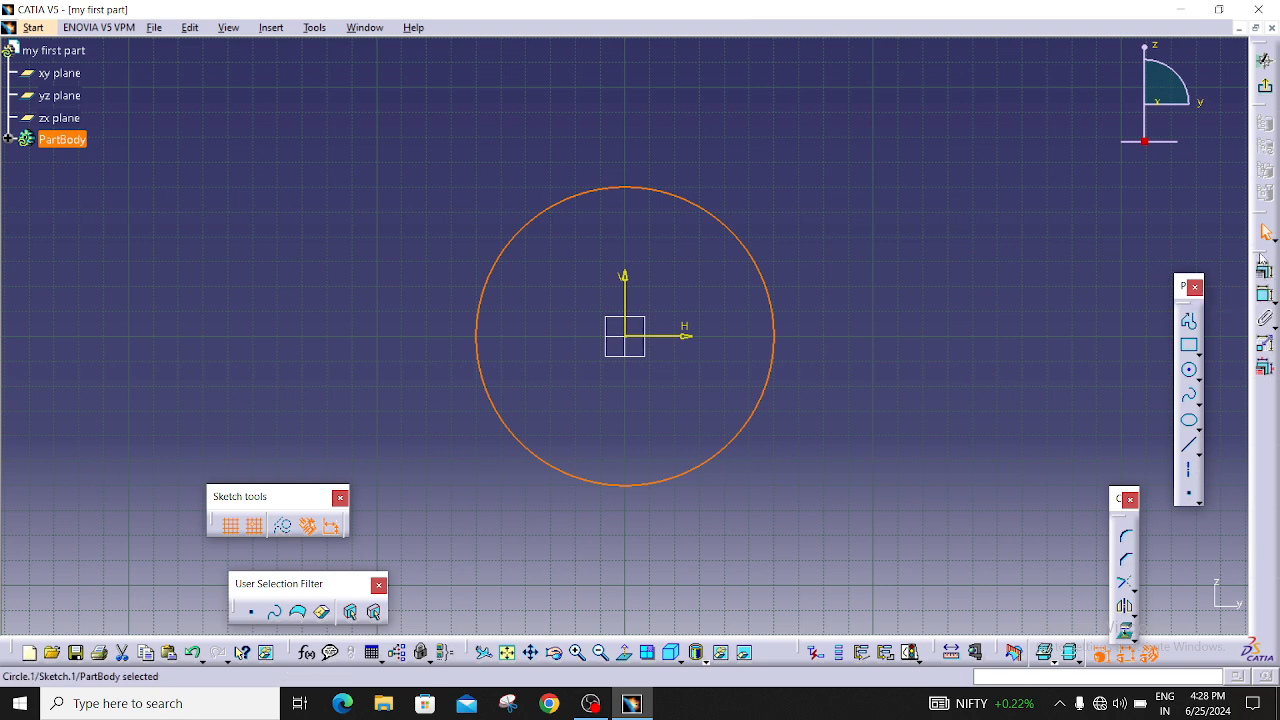
# Add a diameter constraint to the sketched circle.
pyautogui.moveTo(1141, 237); pyautogui.dragTo(1145, 238)
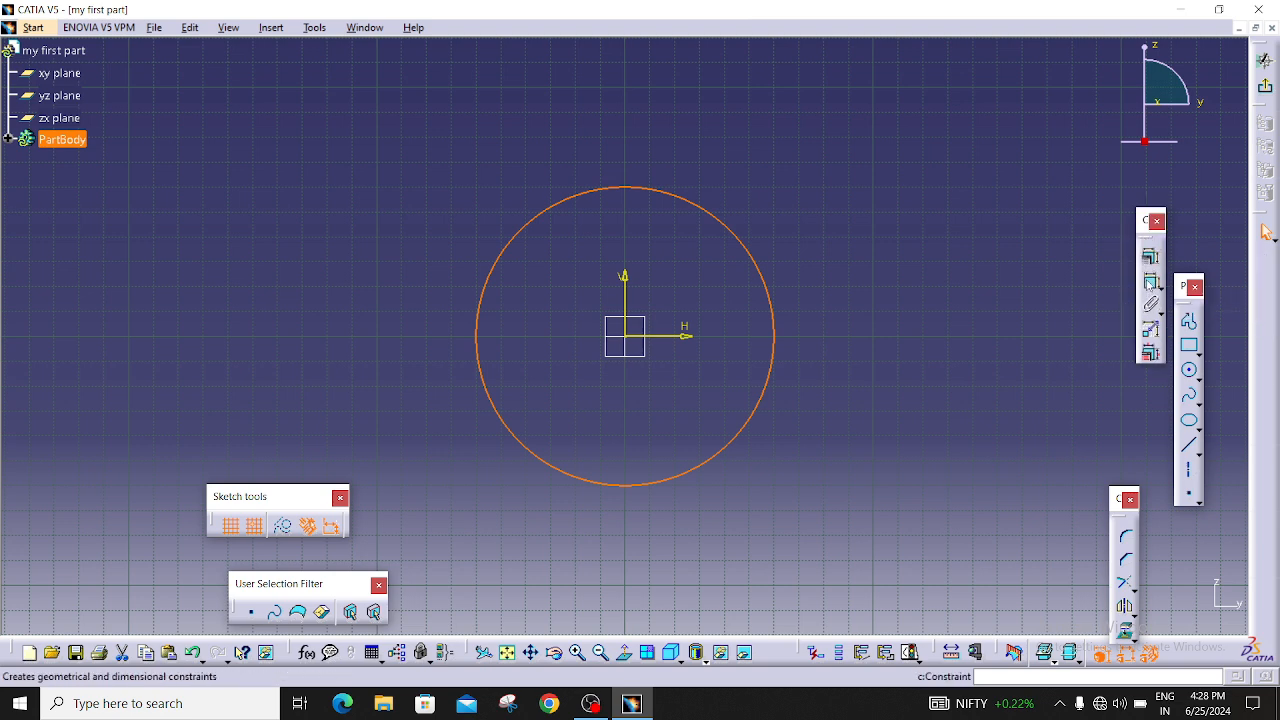
pyautogui.click(1150, 283)
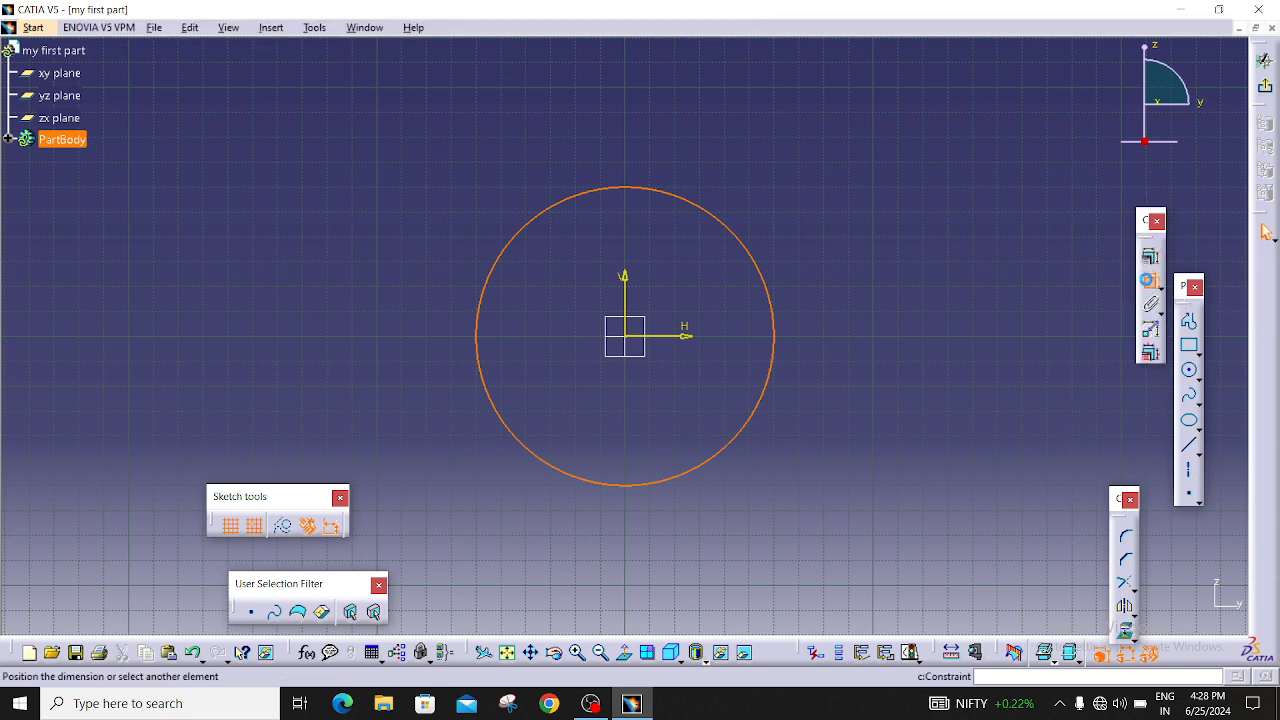
pyautogui.click(866, 281)
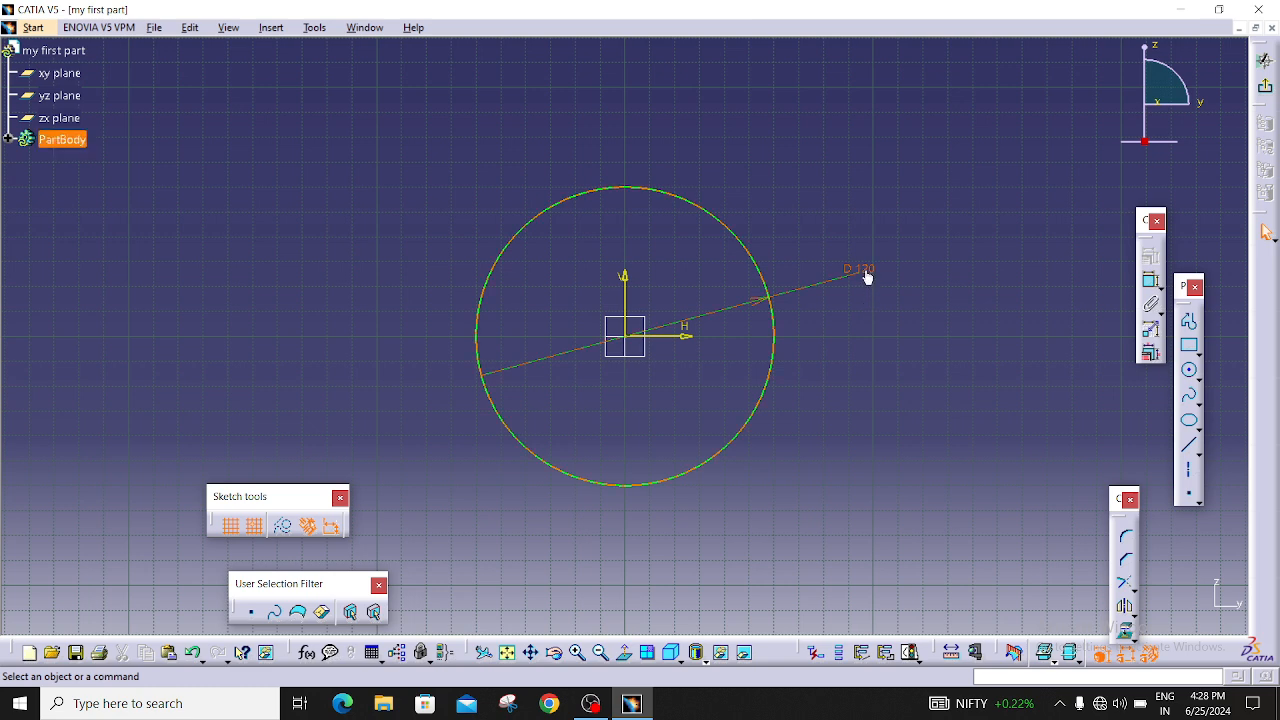
# Set the circle's diameter constraint to 100 mm and exit the sketch.
pyautogui.doubleClick(864, 268)
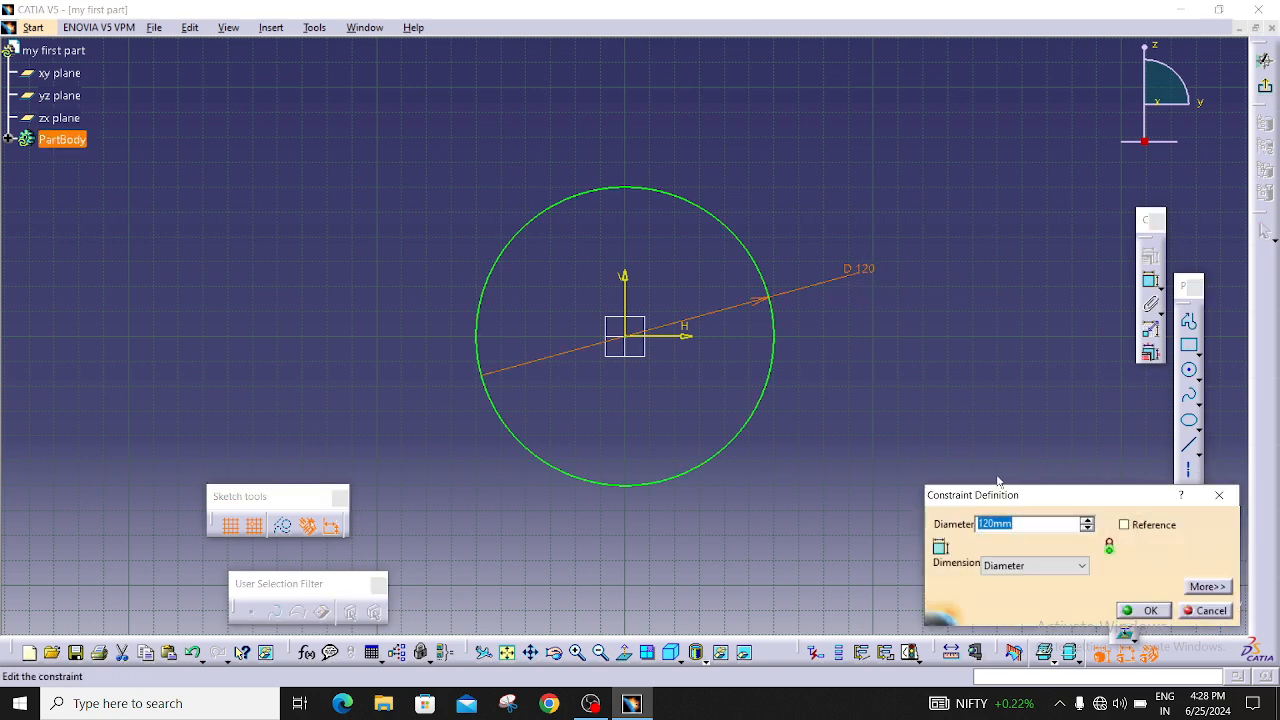
pyautogui.click(1035, 566)
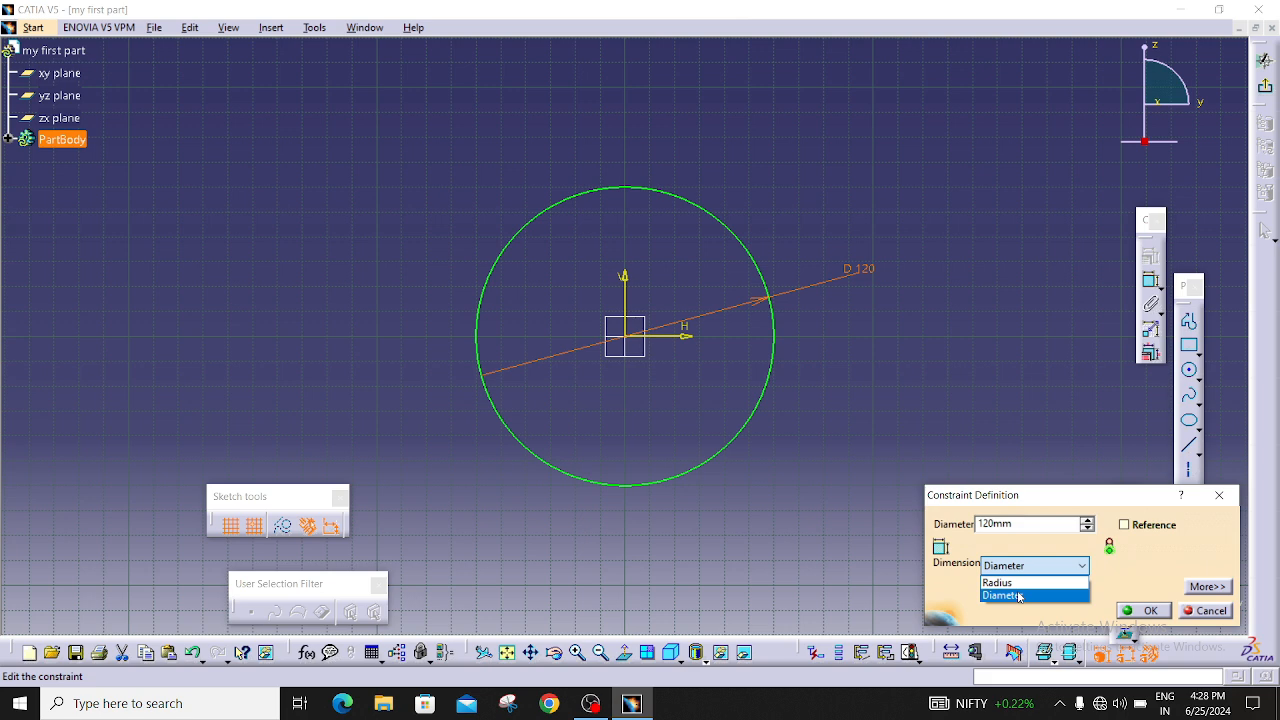
pyautogui.click(1026, 596)
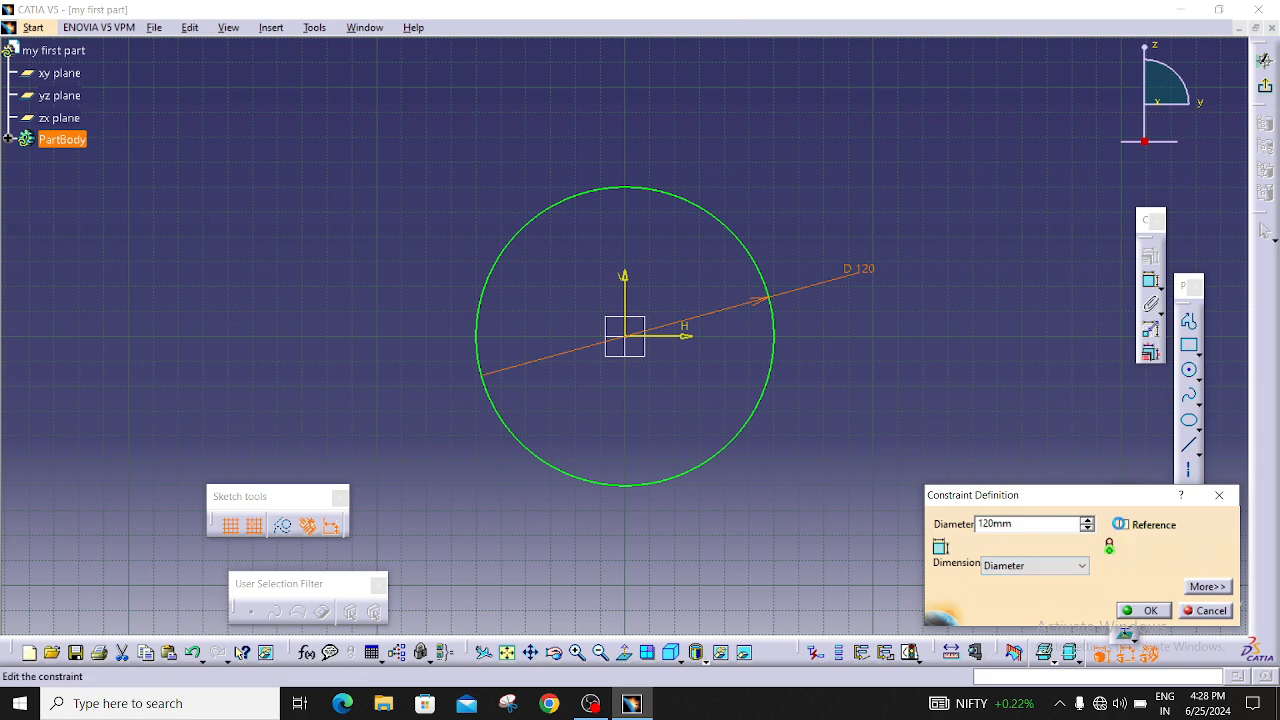
pyautogui.press('Tab')
pyautogui.write('0')
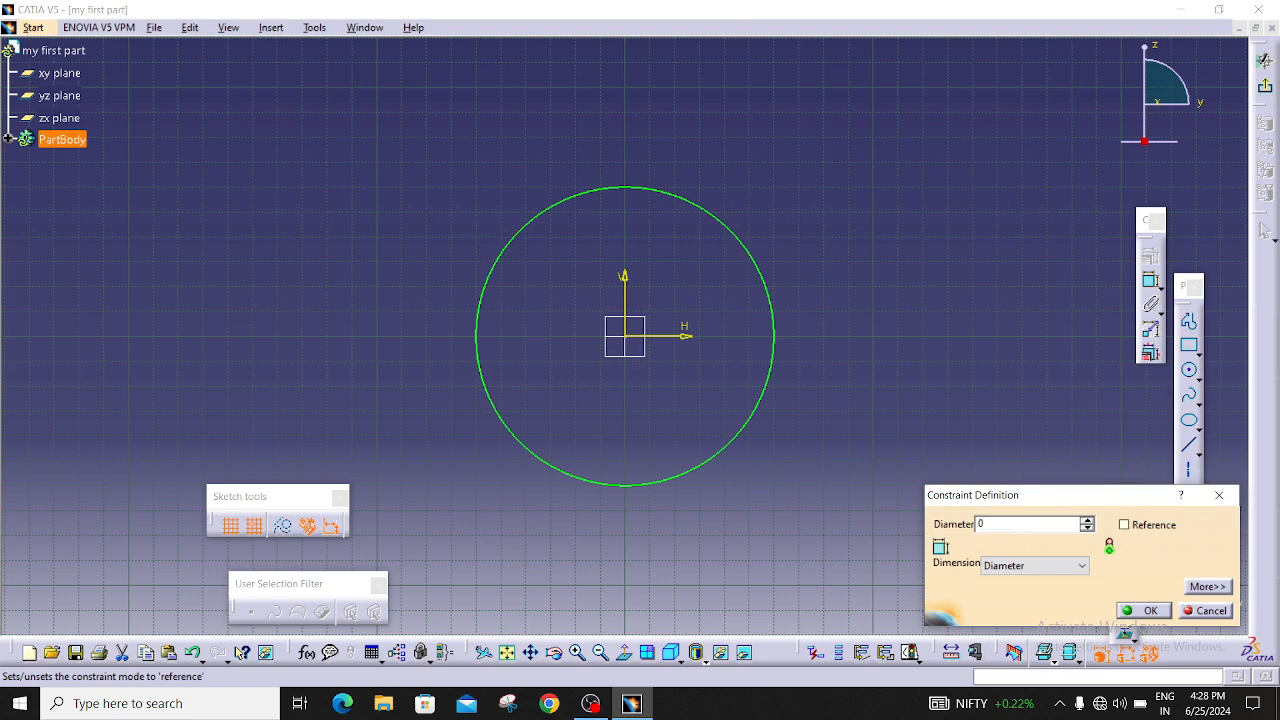
pyautogui.write('100')
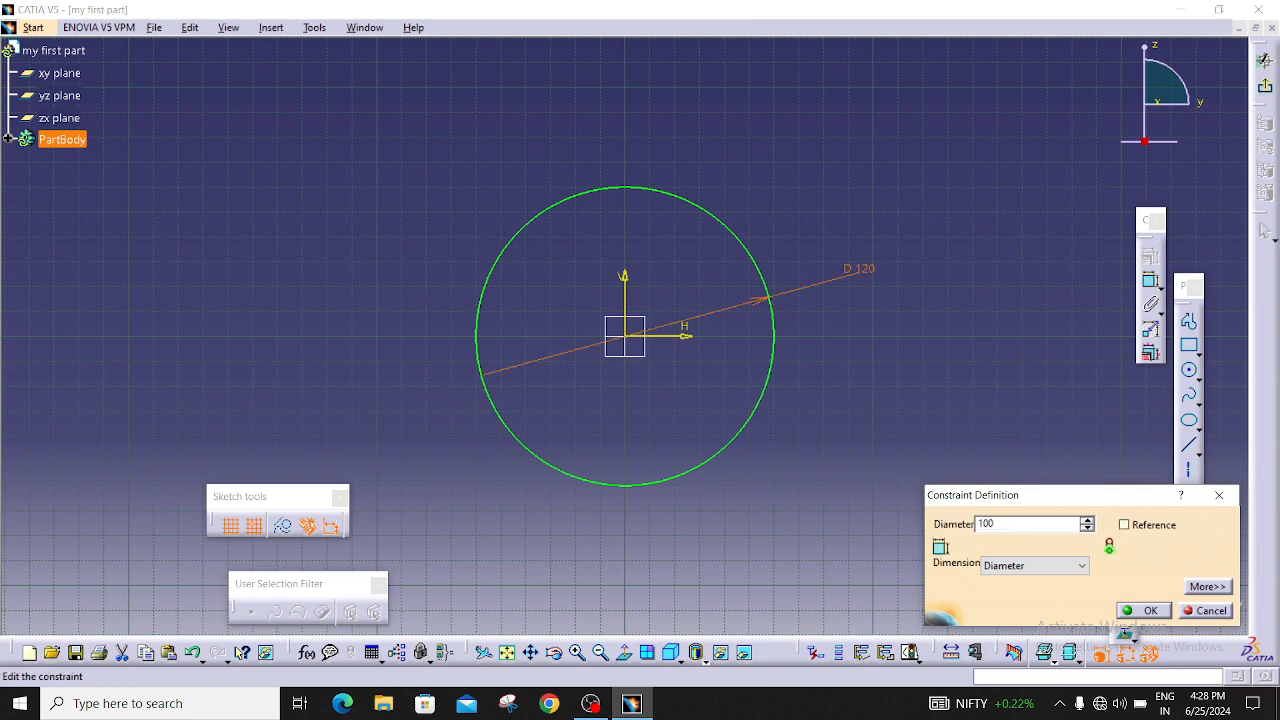
pyautogui.write('mm')
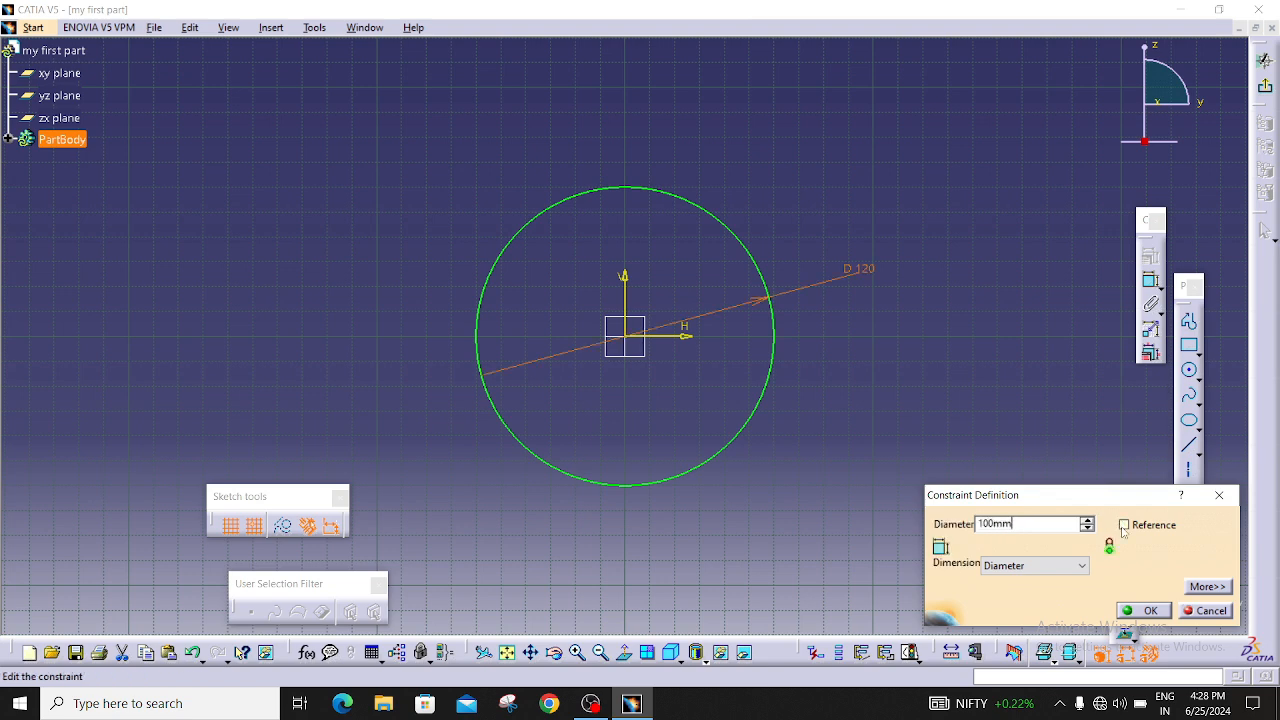
pyautogui.click(1146, 611)
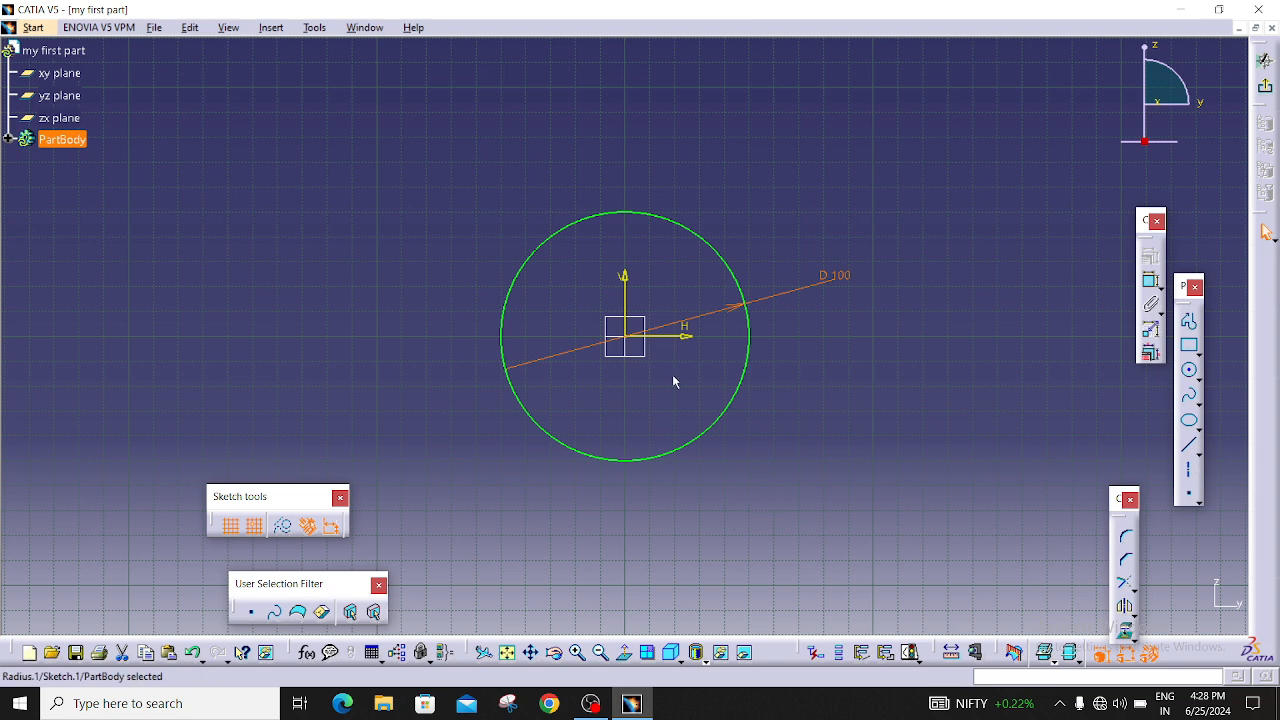
pyautogui.click(829, 437)
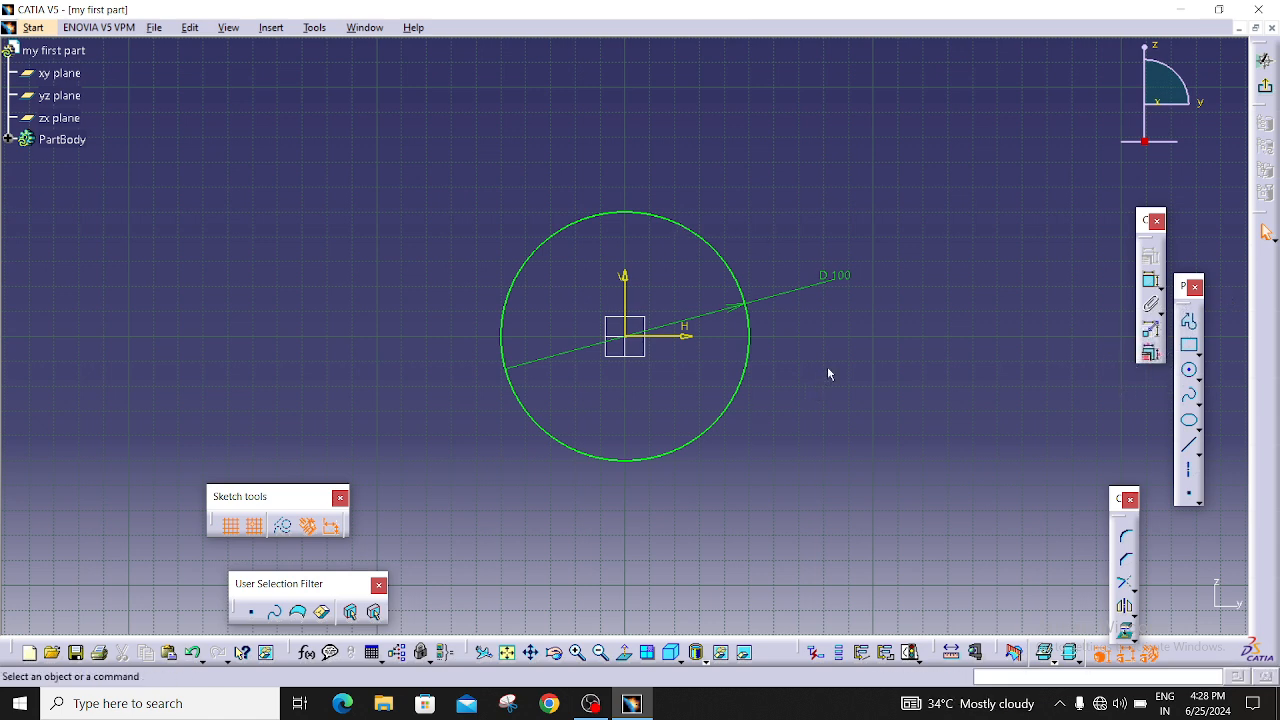
pyautogui.click(1266, 89)
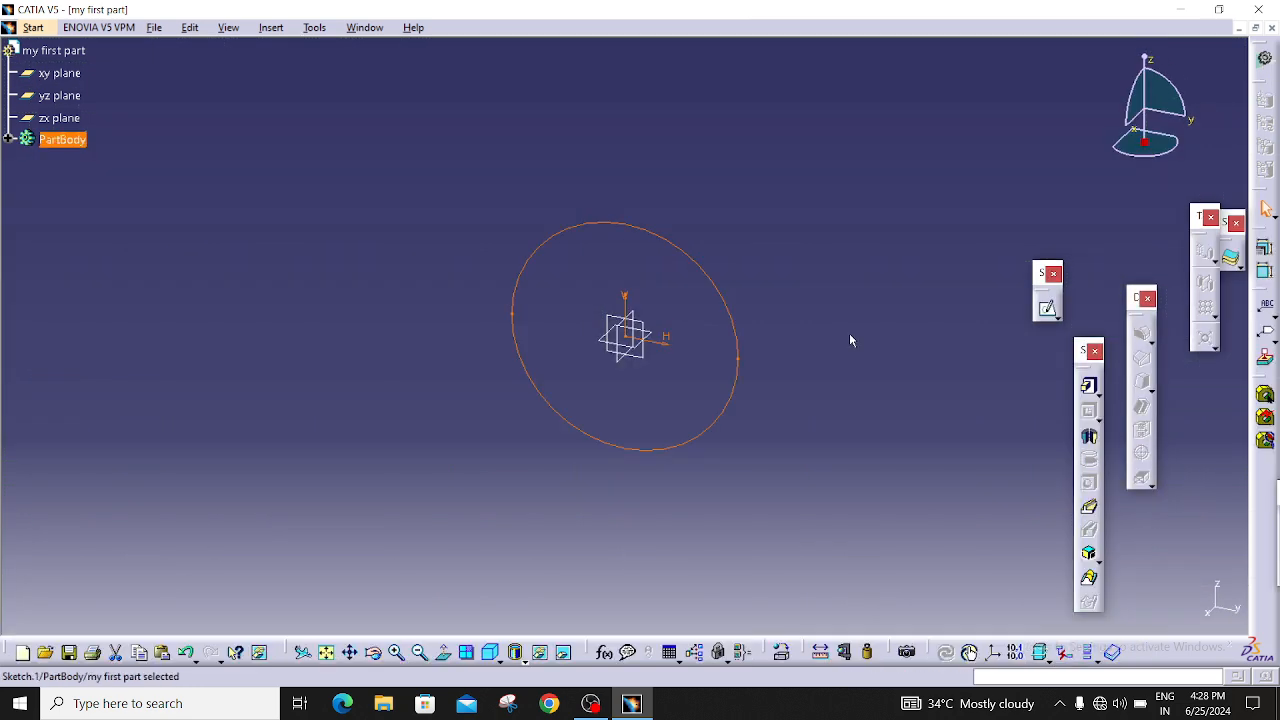
pyautogui.click(768, 462)
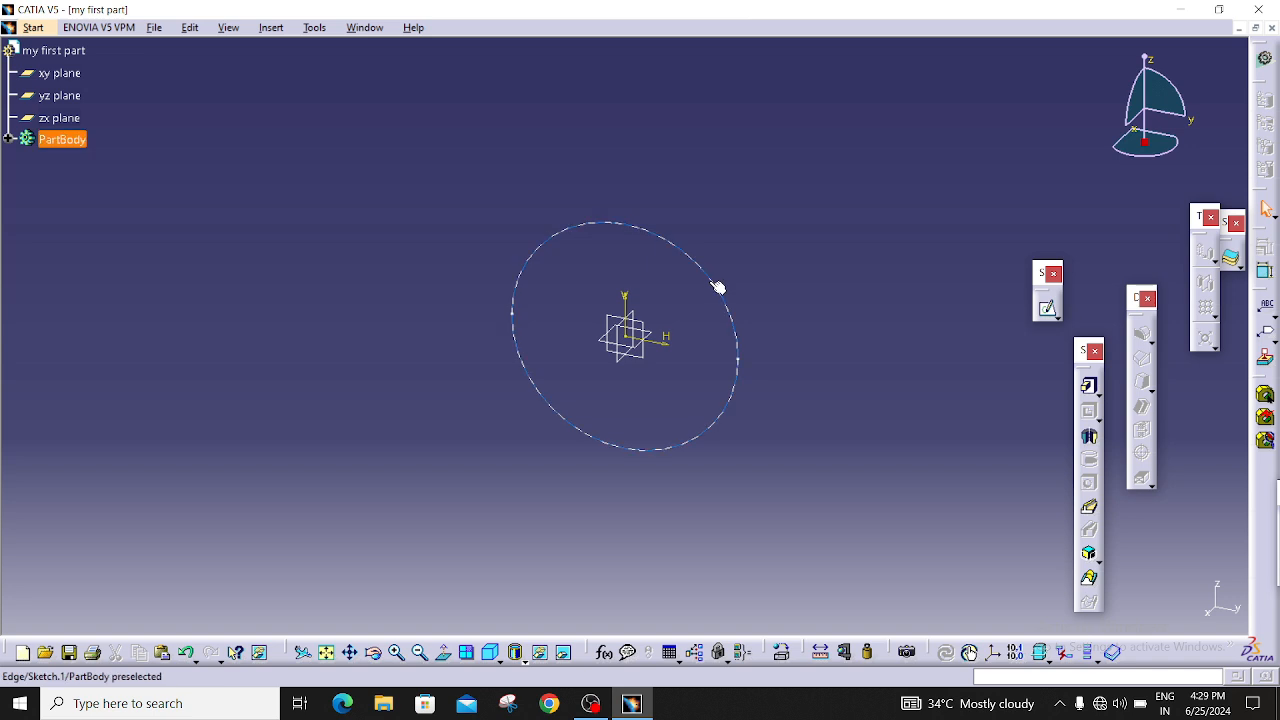
pyautogui.click(746, 299)
pyautogui.click(731, 298)
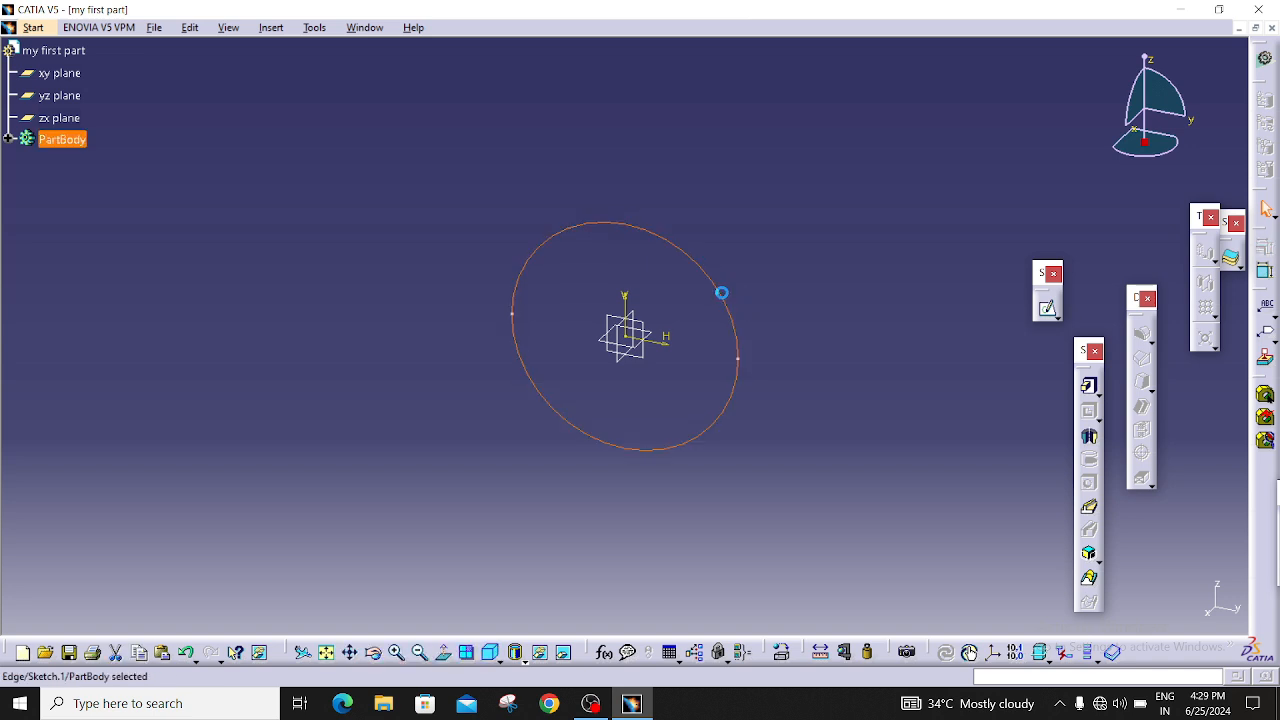
pyautogui.click(1089, 389)
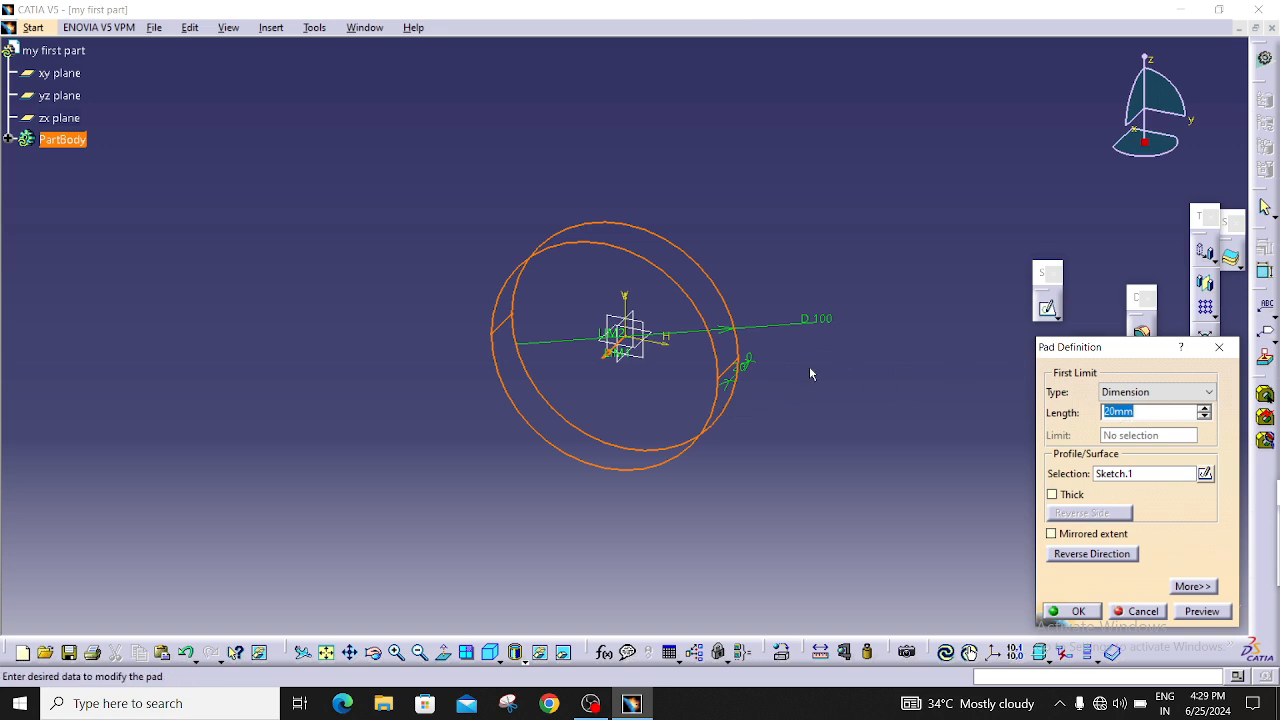
pyautogui.click(1114, 414)
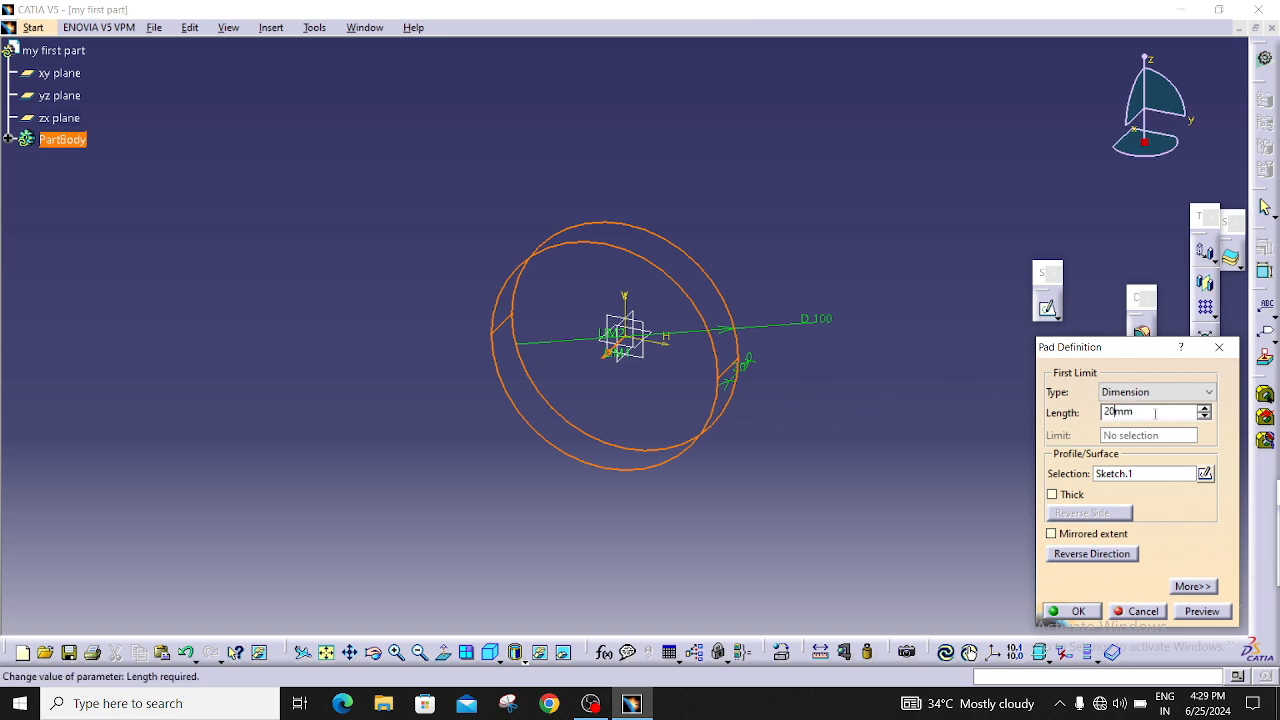
pyautogui.press('Return')
pyautogui.write('50')
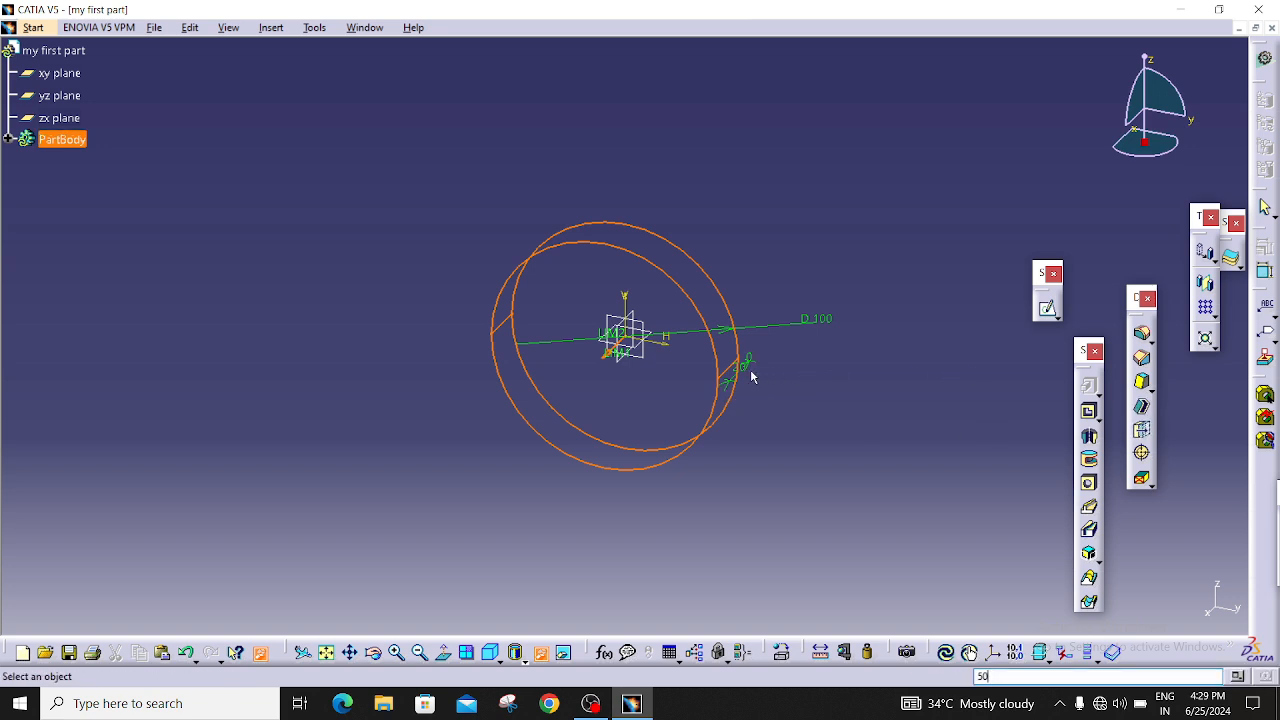
pyautogui.moveTo(751, 386); pyautogui.dragTo(717, 371, button='middle')
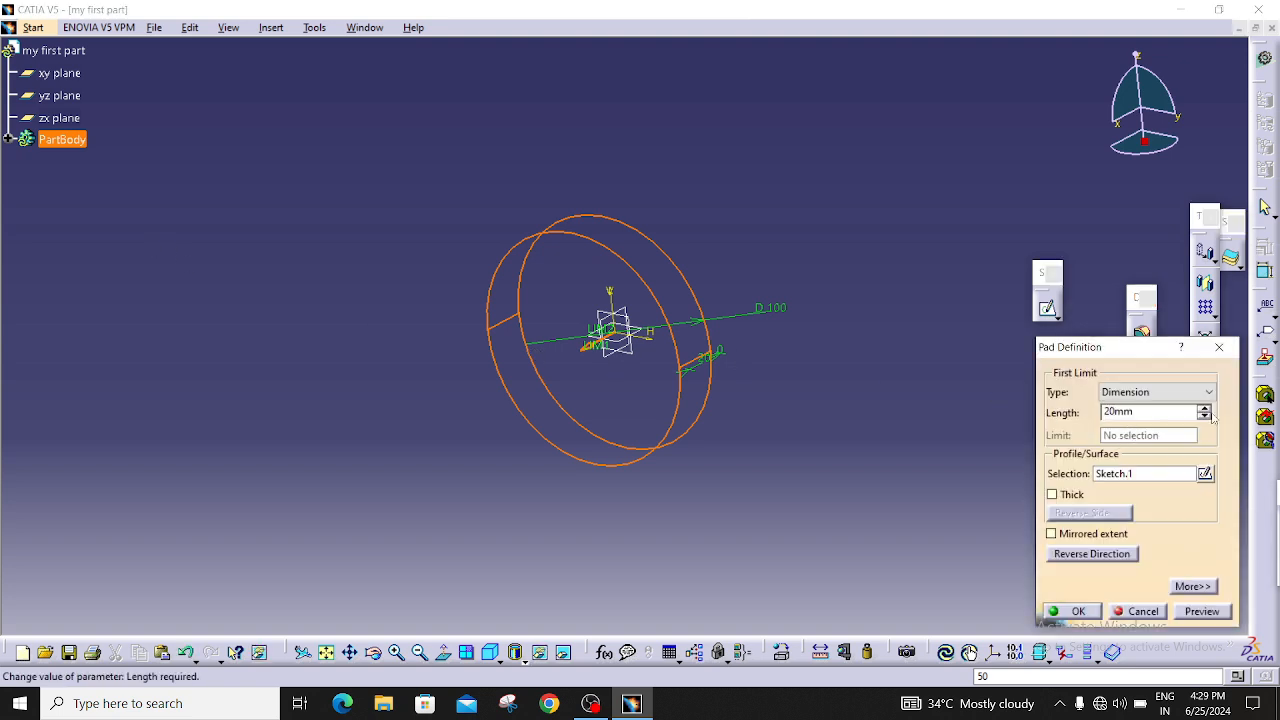
pyautogui.press('Return')
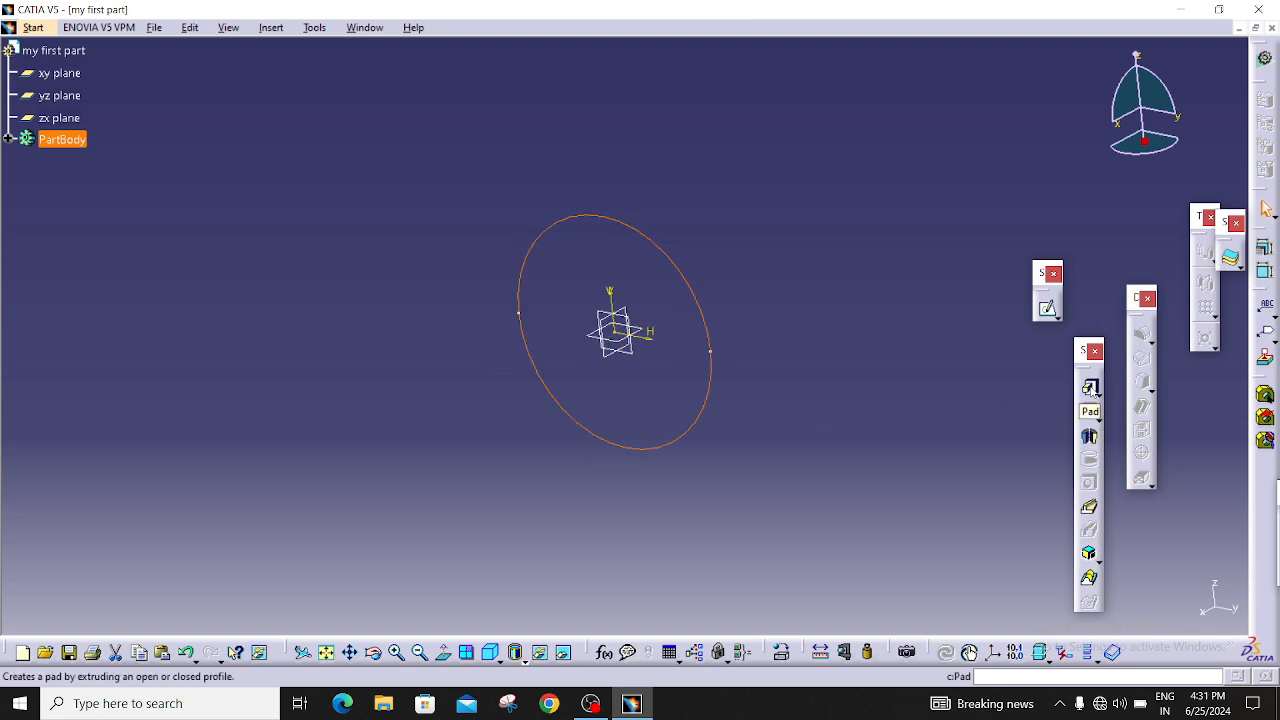
# Pad the circle sketch to a length of 50 mm.
pyautogui.click(1090, 387)
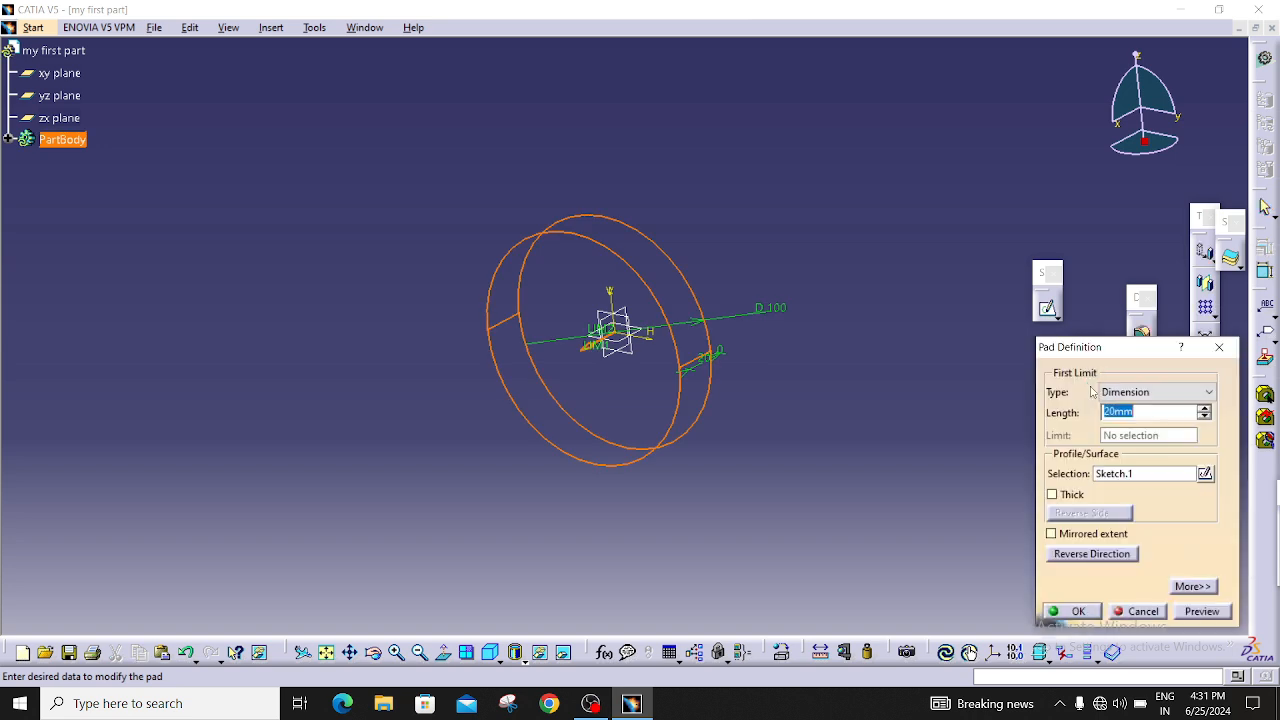
pyautogui.click(1115, 413)
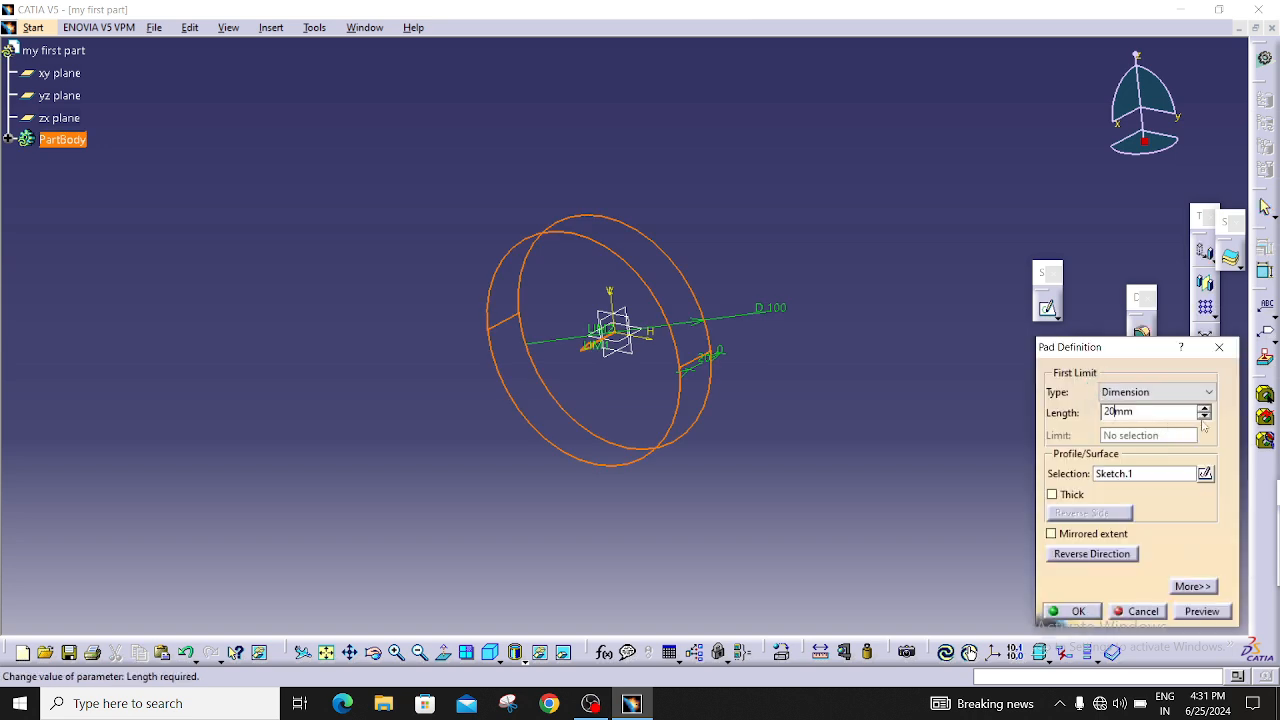
pyautogui.press('BackSpace')
pyautogui.press('BackSpace')
pyautogui.write('50')
pyautogui.click(1068, 611)
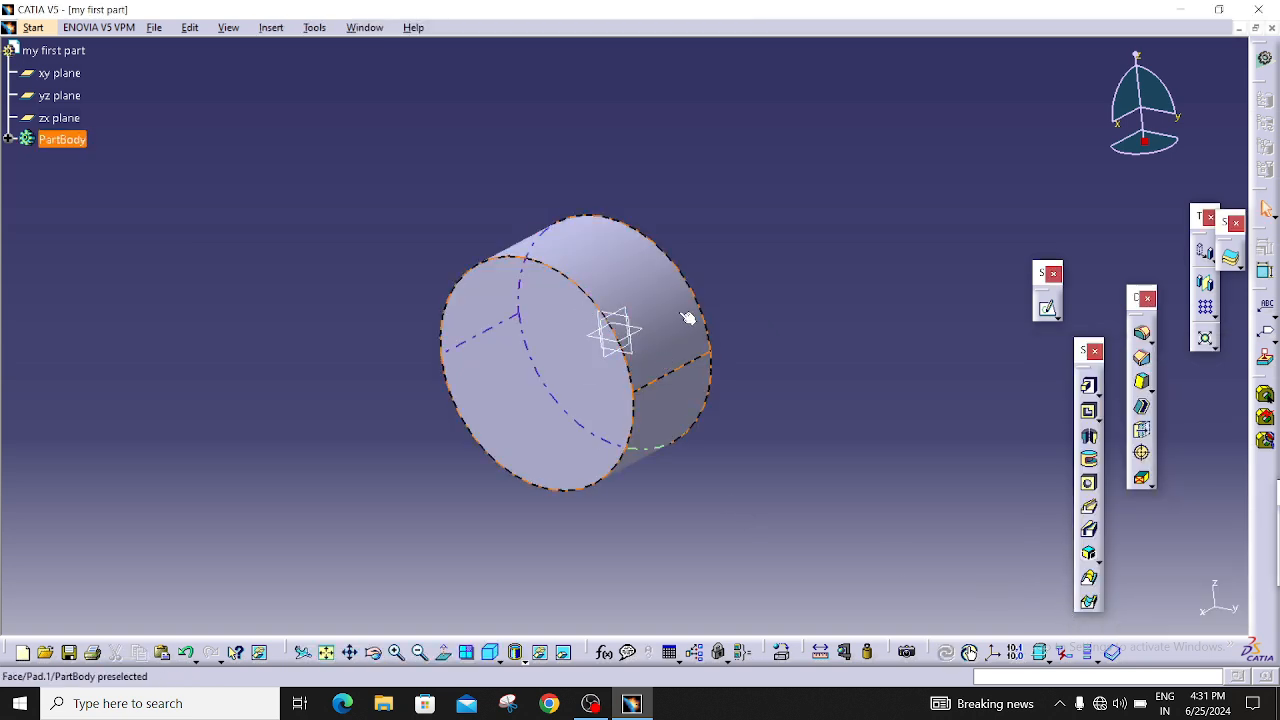
pyautogui.moveTo(691, 317); pyautogui.dragTo(626, 344, button='middle')
pyautogui.click(748, 311)
pyautogui.click(752, 360)
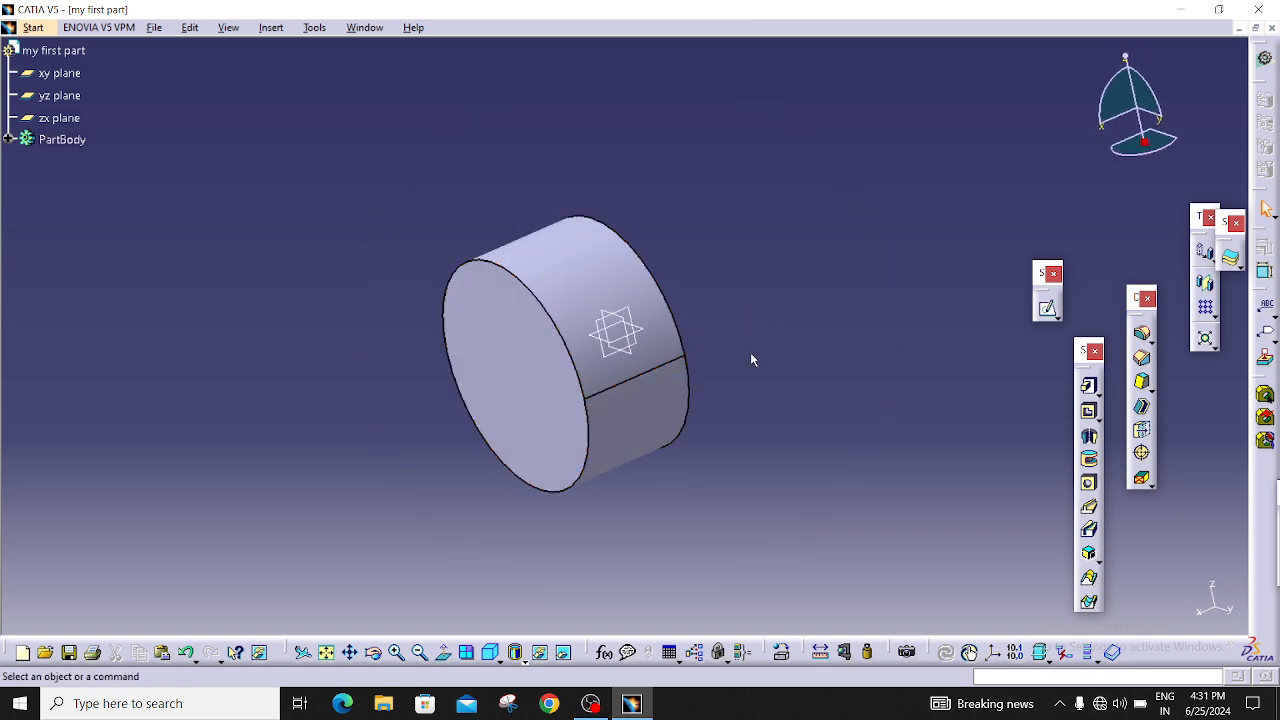
# Undo the 50 mm pad and start a new pad definition on the circle sketch.
pyautogui.hotkey('ctrl', 'z')
pyautogui.hotkey('ctrl', 'z')
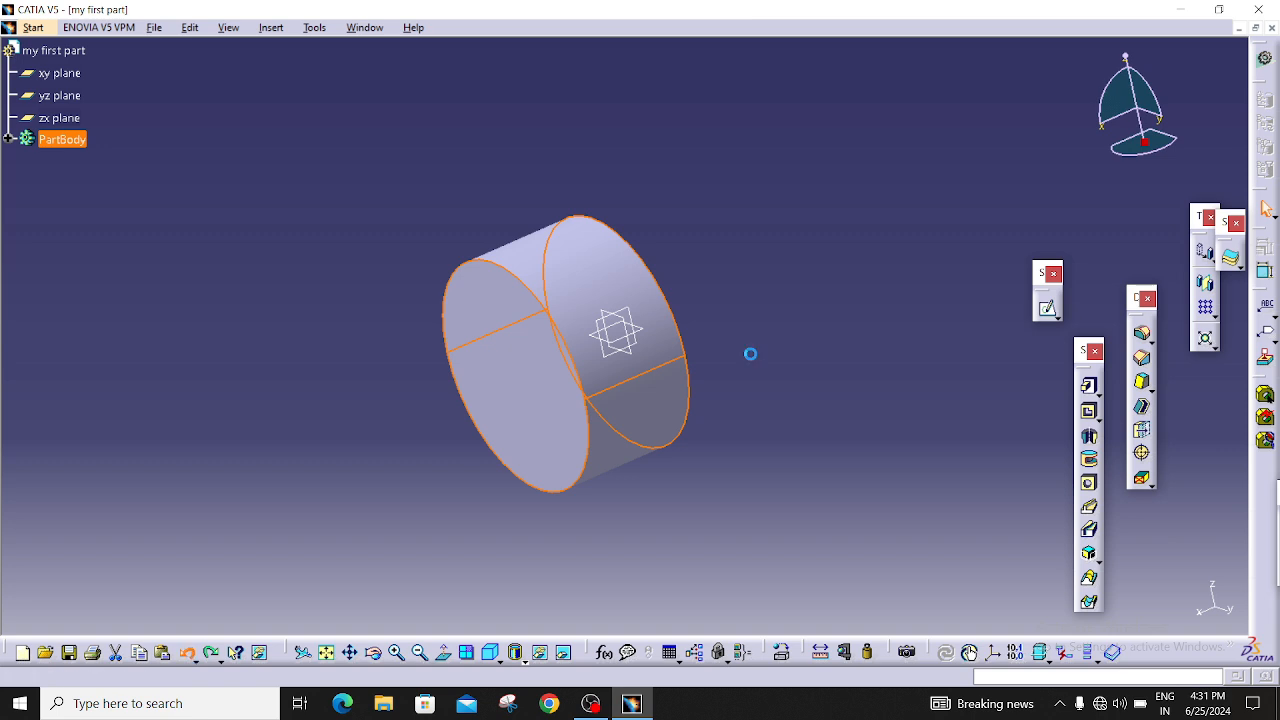
pyautogui.click(1089, 386)
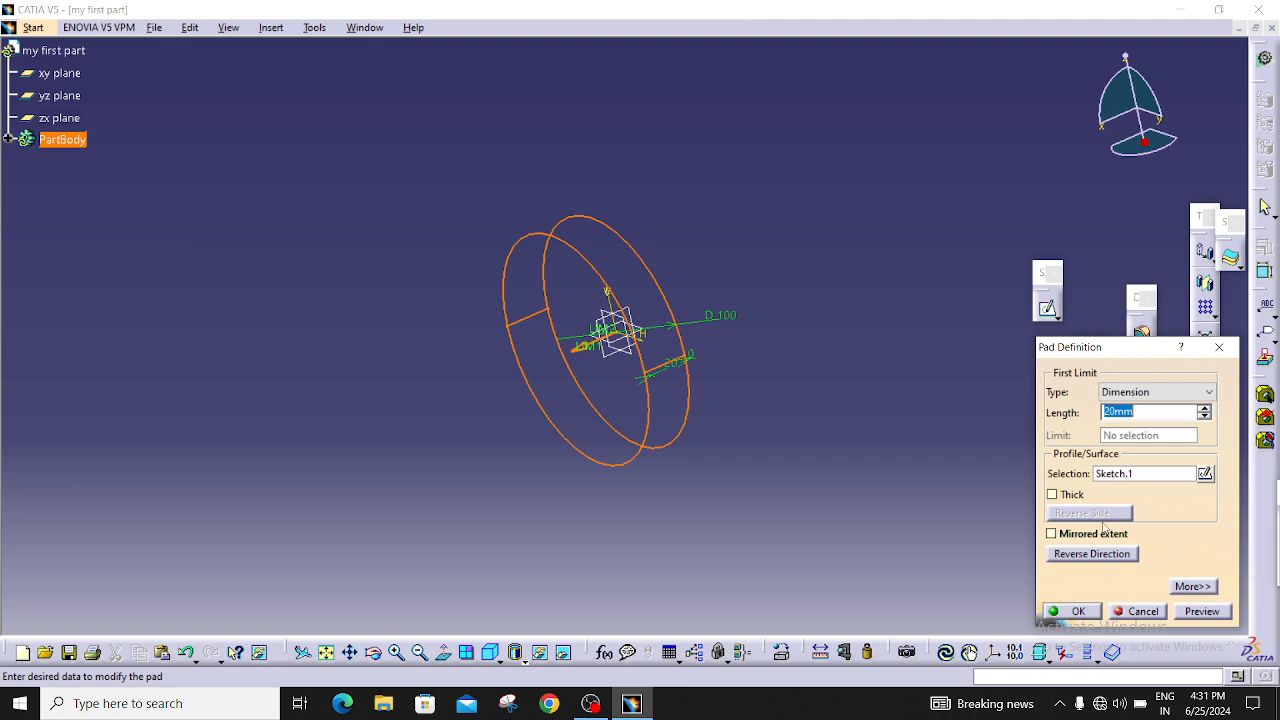
# Try the mirrored extent option on the 20 mm pad, then turn it off again.
pyautogui.click(1052, 535)
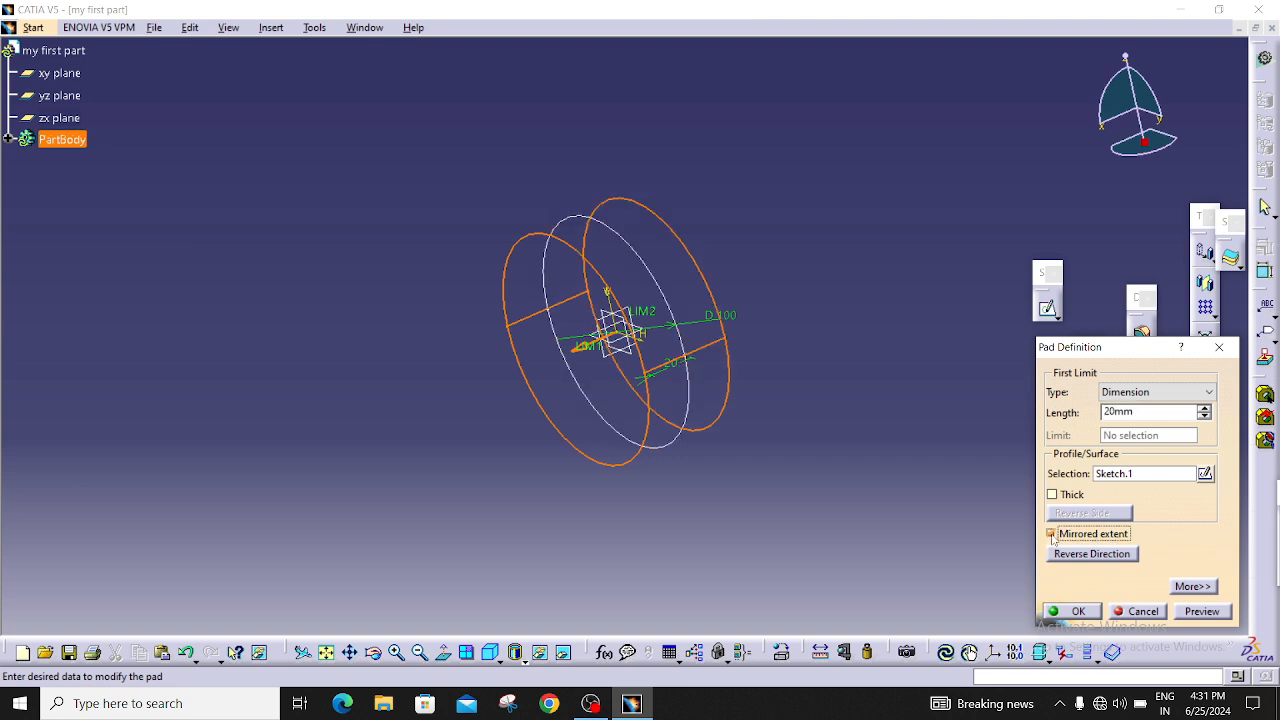
pyautogui.click(1052, 535)
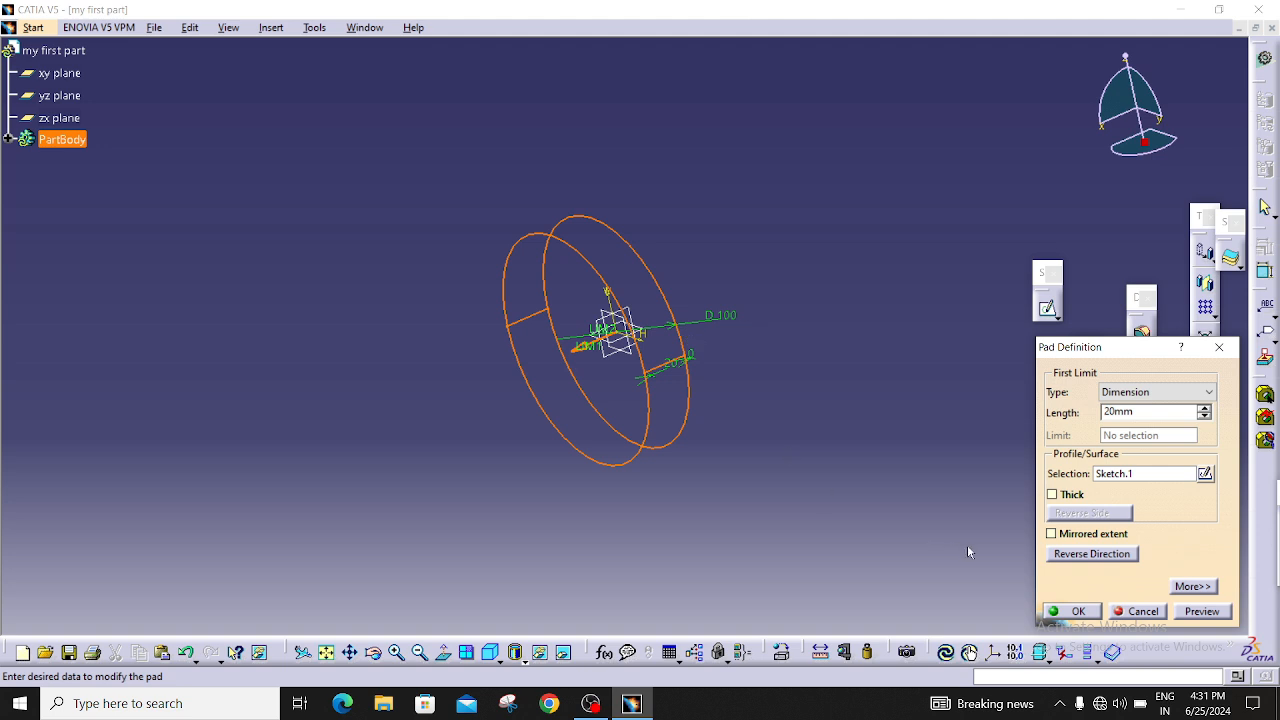
pyautogui.click(1052, 534)
pyautogui.click(1052, 534)
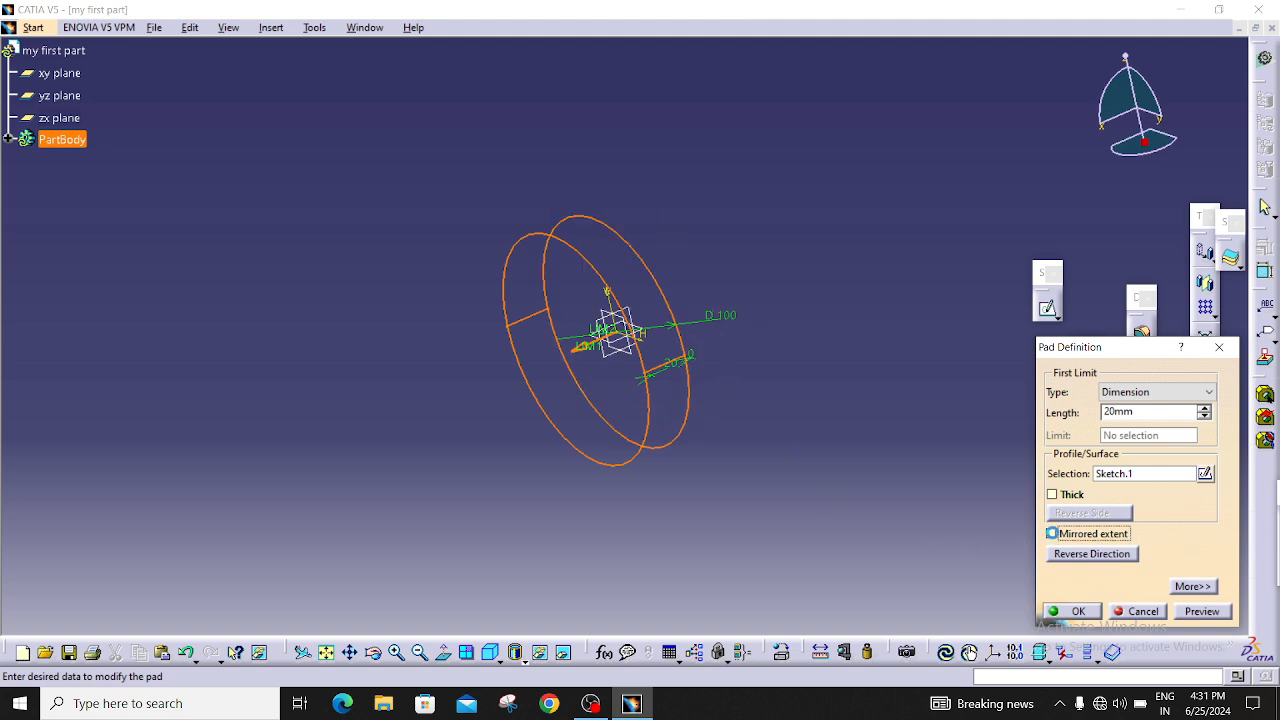
# Try the pad's reverse direction and Thick options, restoring the original direction and leaving Thick off.
pyautogui.click(1087, 556)
pyautogui.click(1084, 554)
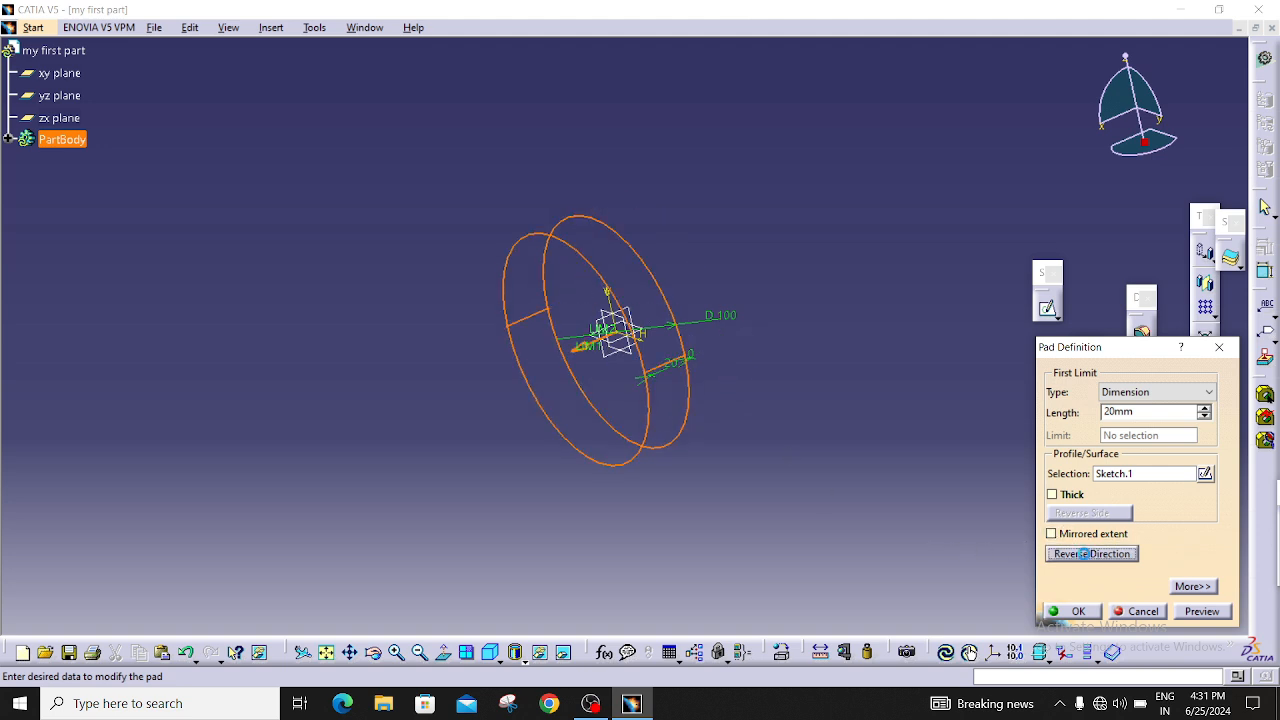
pyautogui.click(1084, 554)
pyautogui.click(1084, 554)
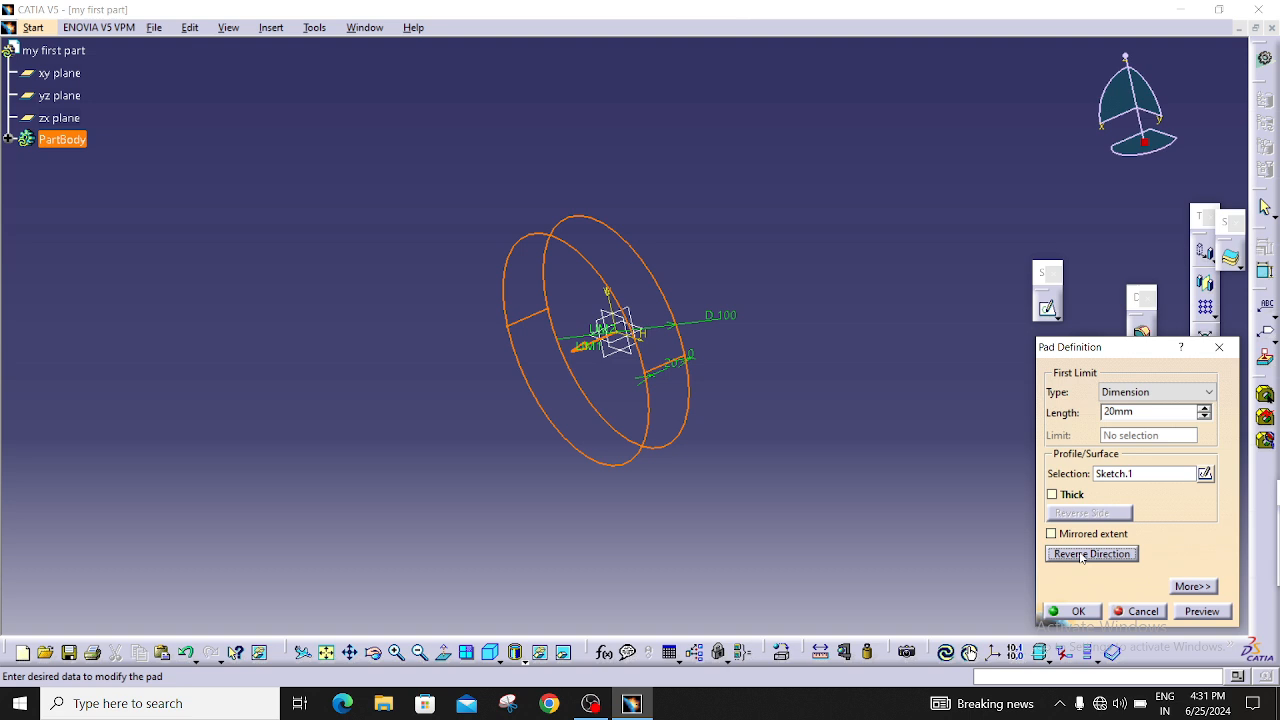
pyautogui.click(1052, 494)
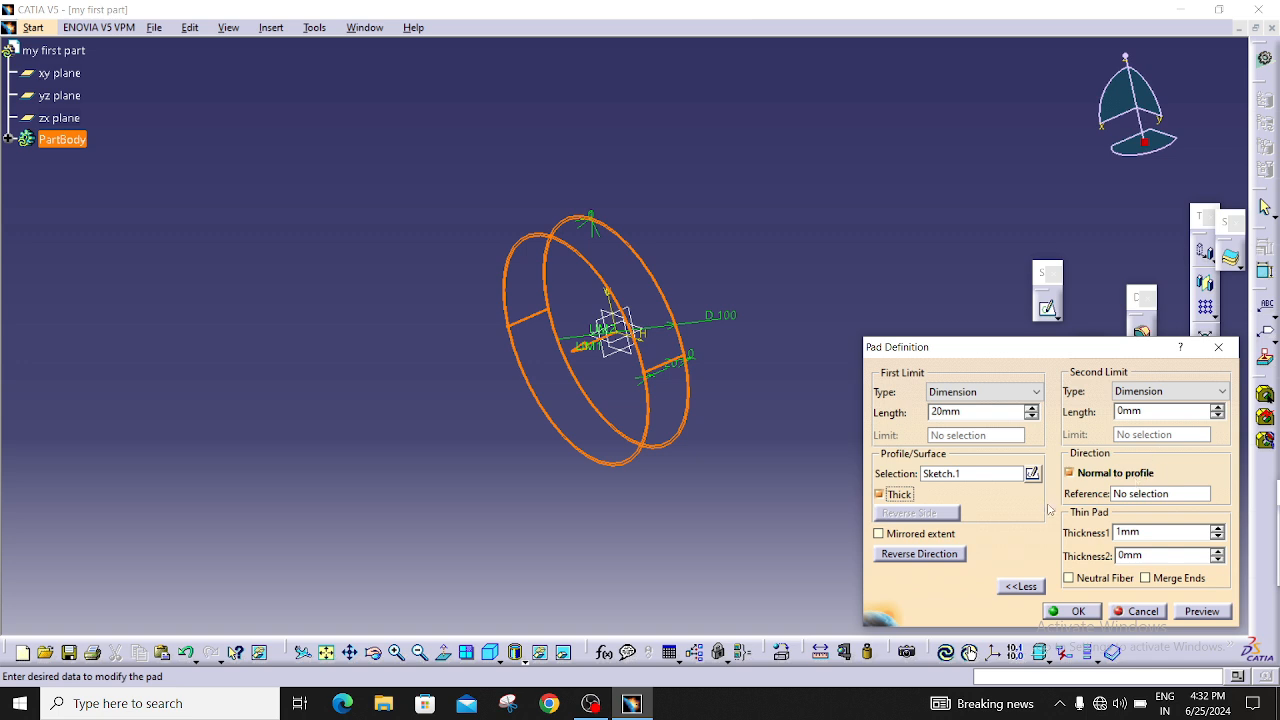
pyautogui.click(880, 495)
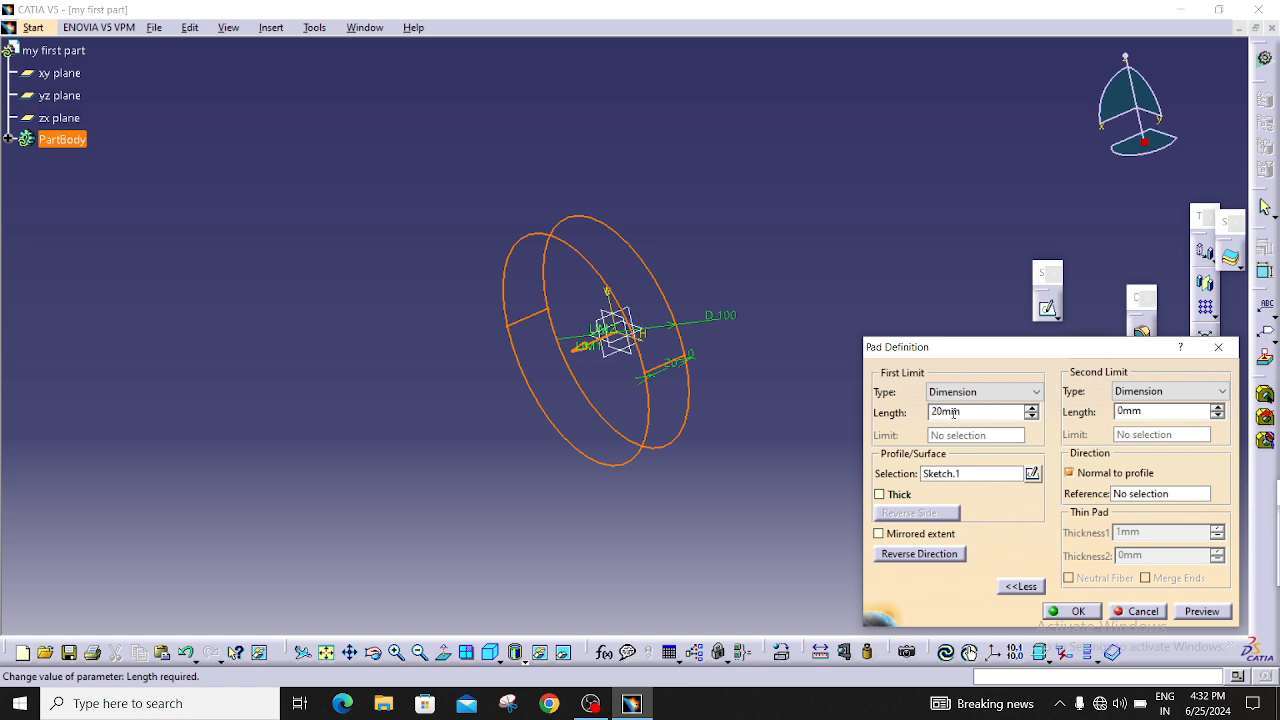
# Pad the circle sketch 20 mm with mirrored extent.
pyautogui.click(879, 534)
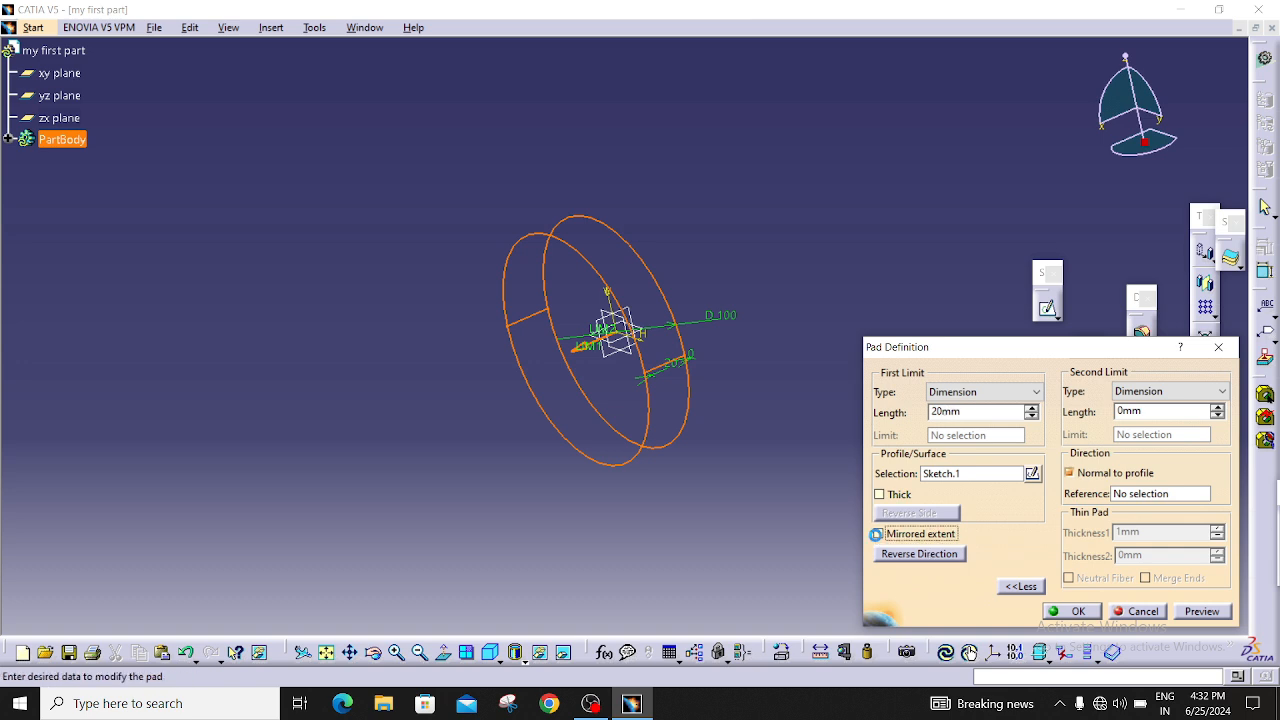
pyautogui.click(1075, 611)
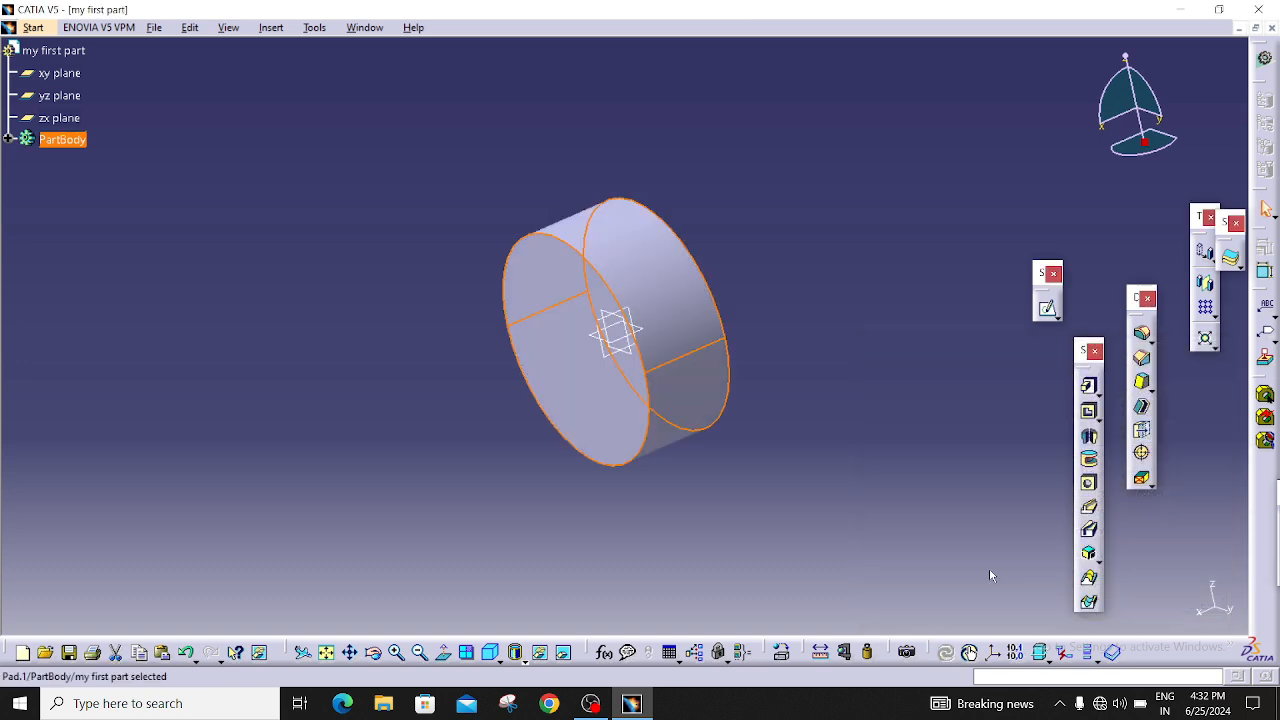
# Sketch a circle about 72 mm in diameter on the cylinder's flat end face, centred on the origin.
pyautogui.moveTo(782, 297); pyautogui.dragTo(920, 455, button='middle')
pyautogui.scroll(1, 583, 311)
pyautogui.moveTo(551, 286); pyautogui.dragTo(669, 486, button='middle')
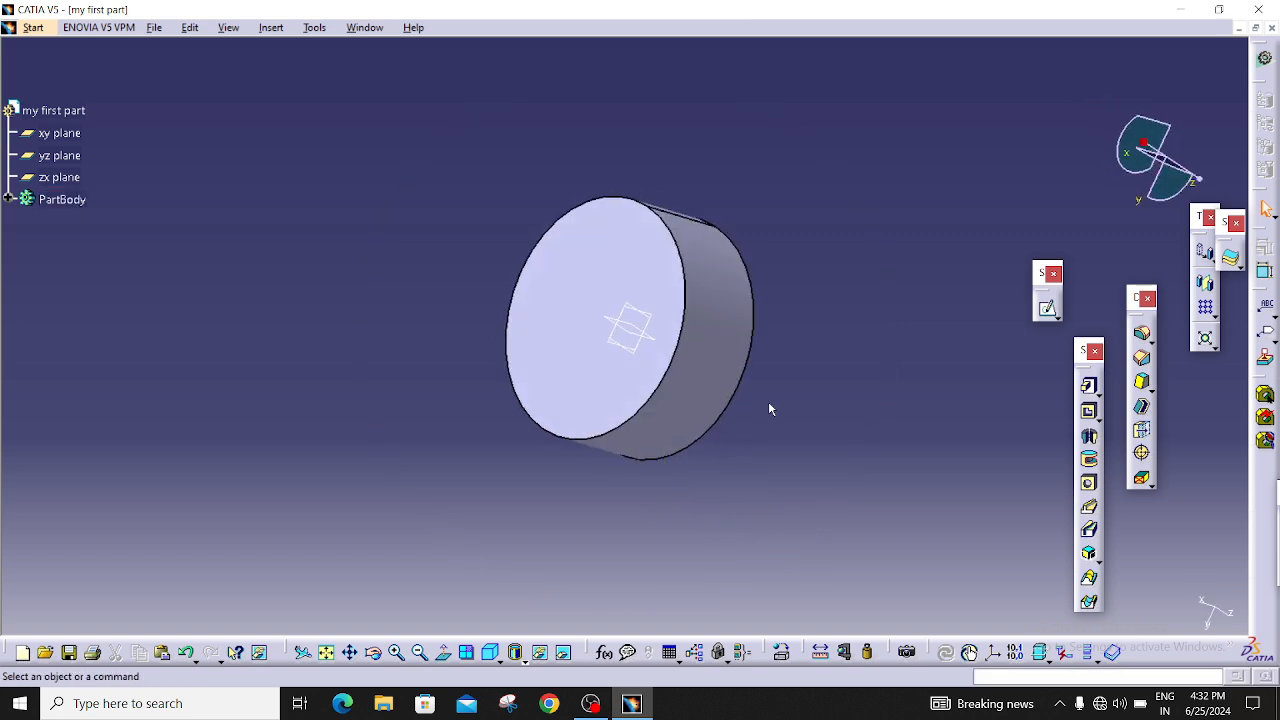
pyautogui.moveTo(769, 409); pyautogui.dragTo(800, 486, button='middle')
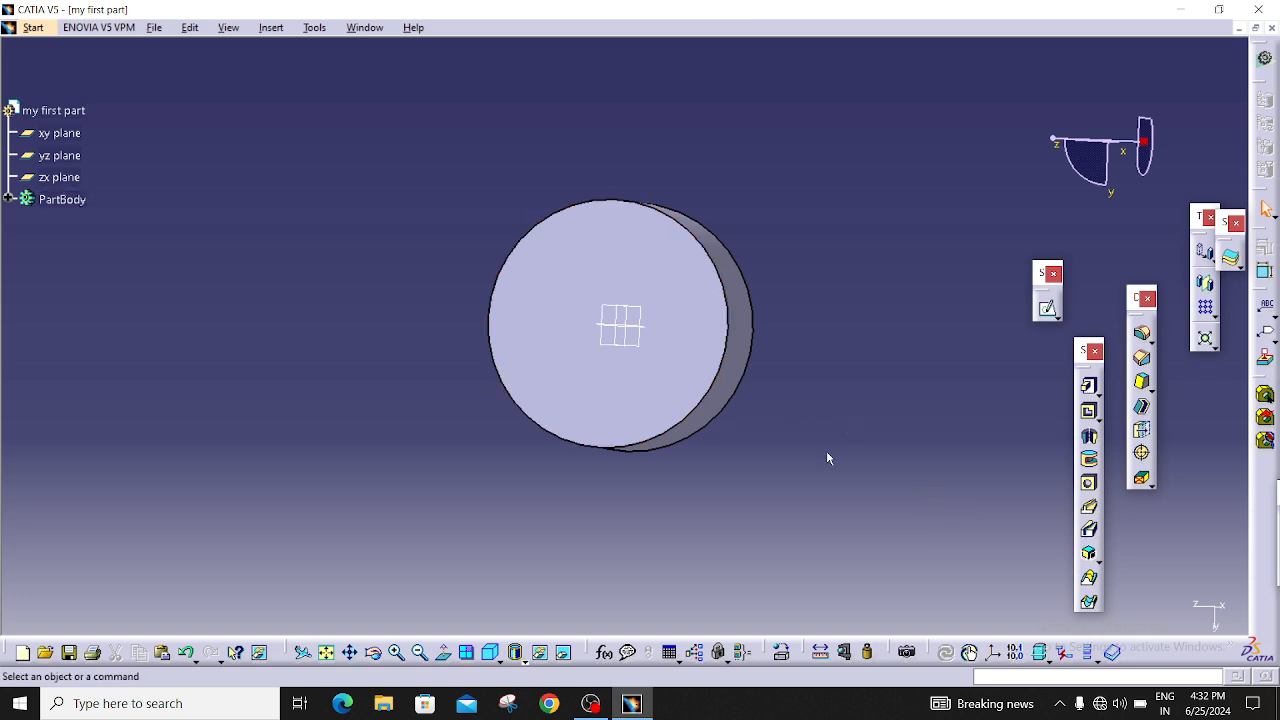
pyautogui.click(680, 368)
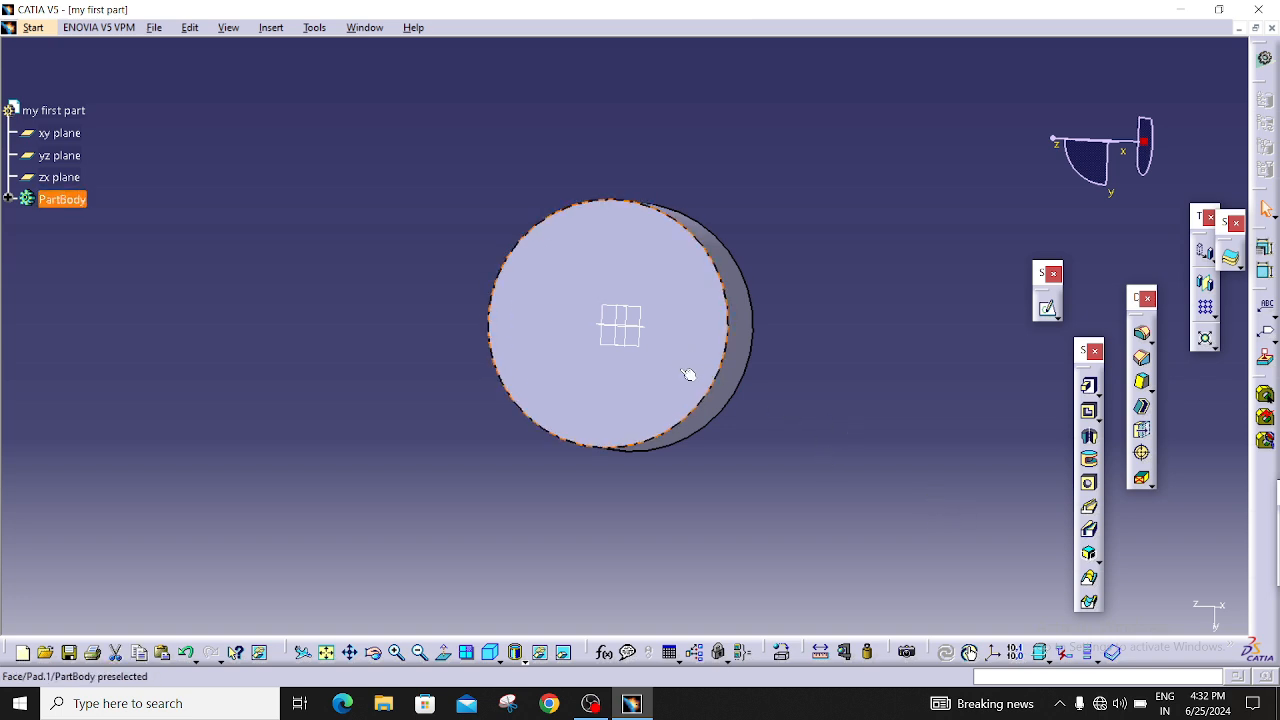
pyautogui.click(1048, 311)
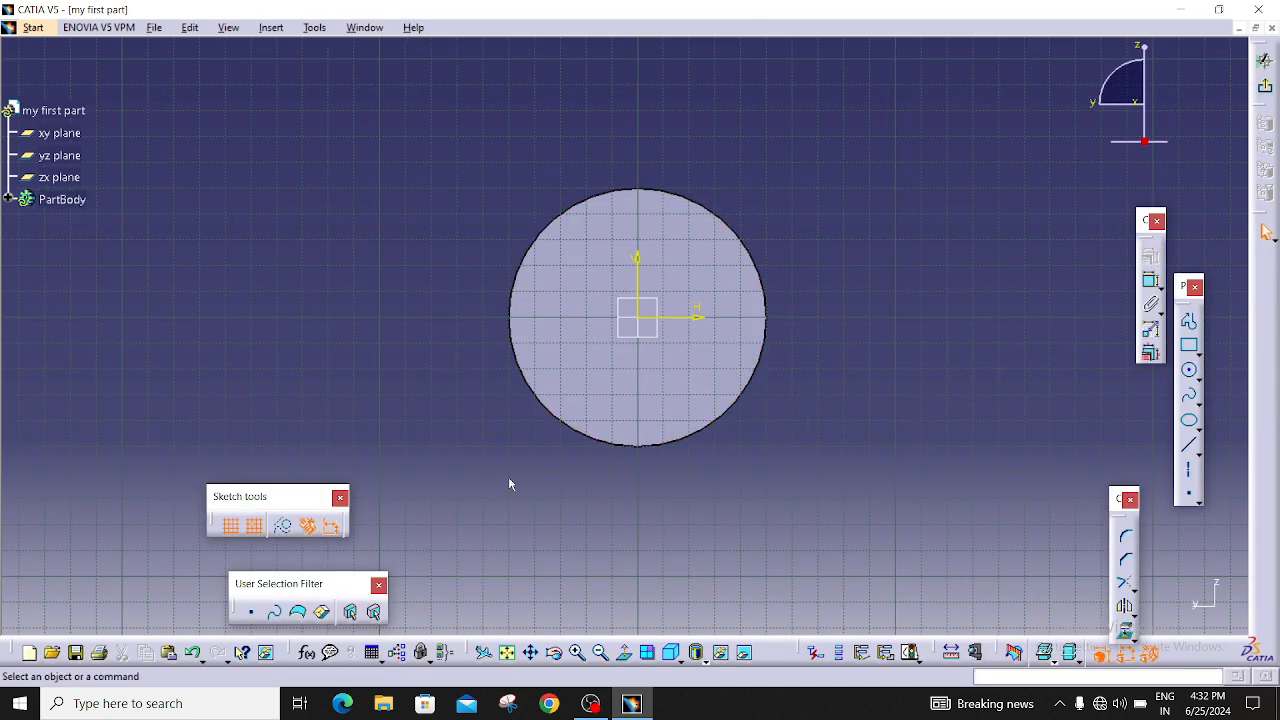
pyautogui.click(1189, 370)
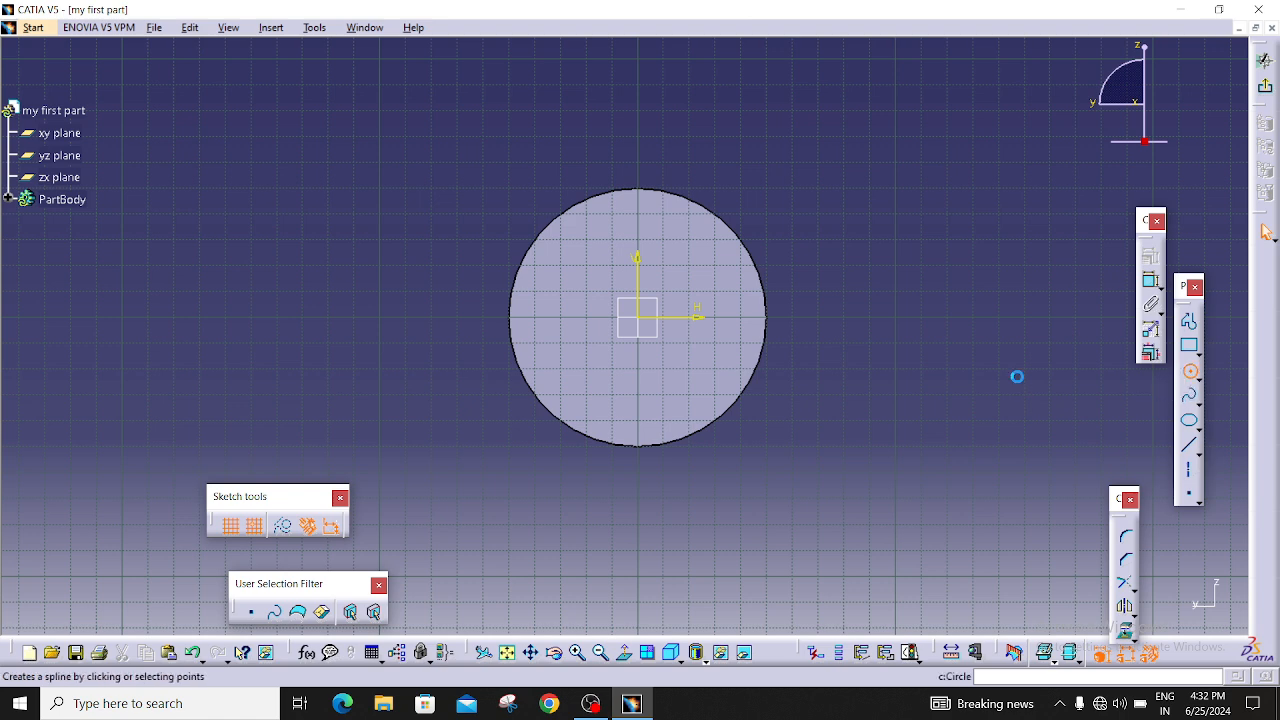
pyautogui.click(643, 321)
pyautogui.click(704, 372)
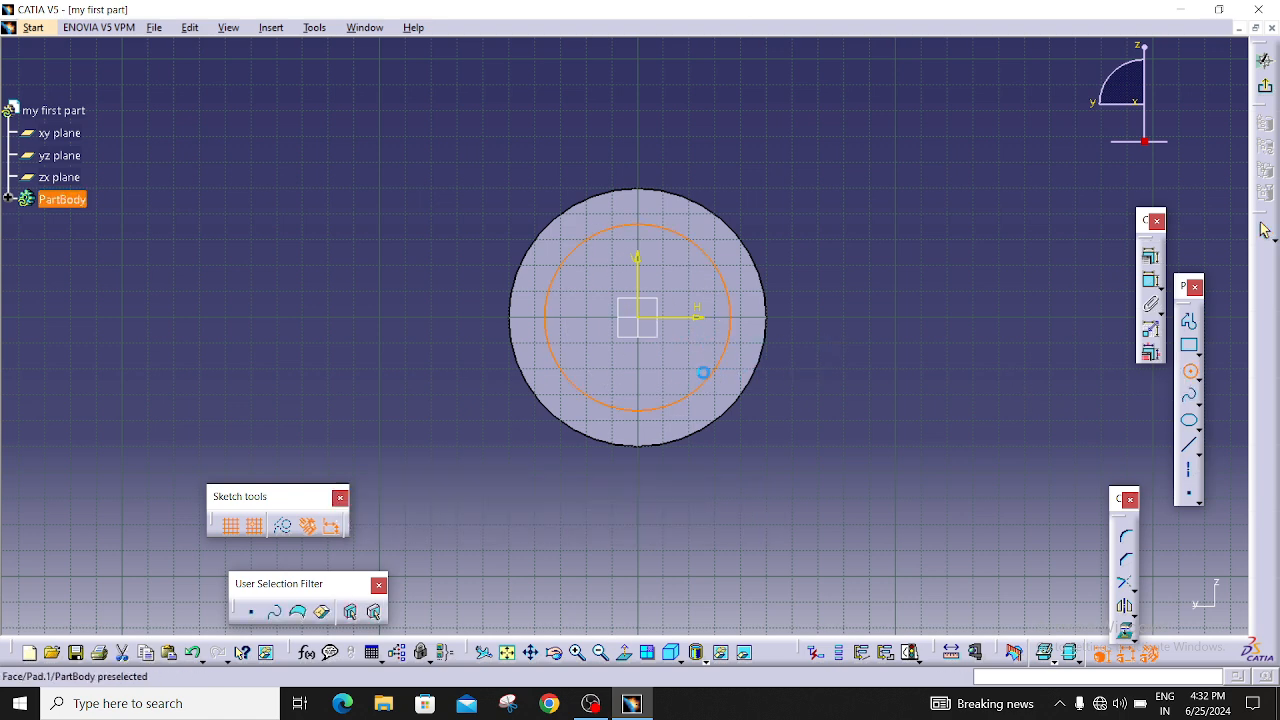
# Constrain the inner circle's diameter to 70 mm and exit the sketch.
pyautogui.click(1151, 284)
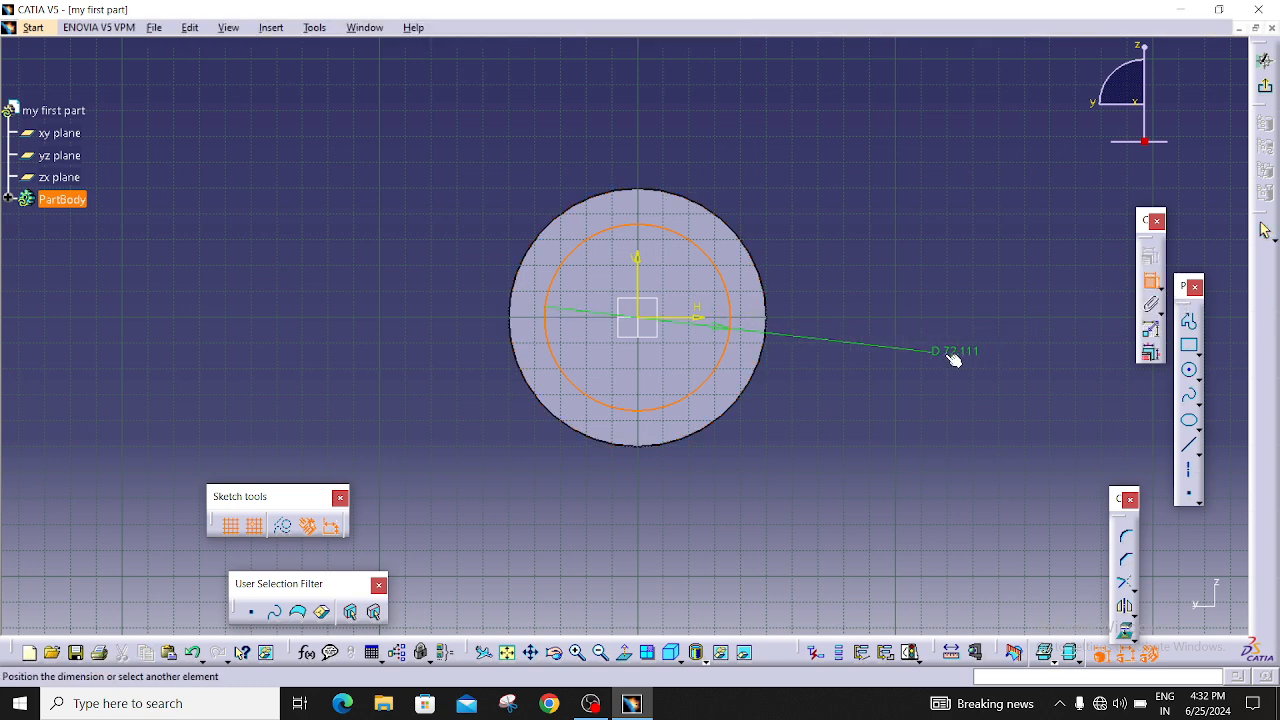
pyautogui.click(889, 376)
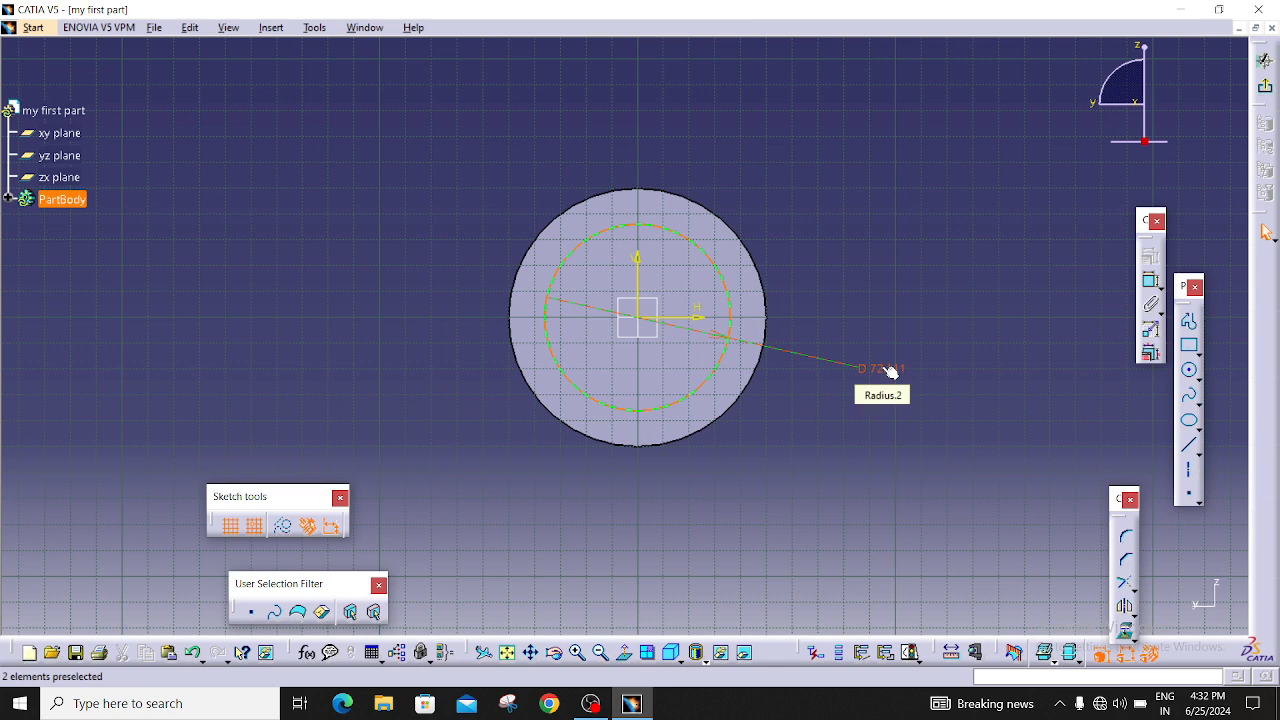
pyautogui.doubleClick(889, 370)
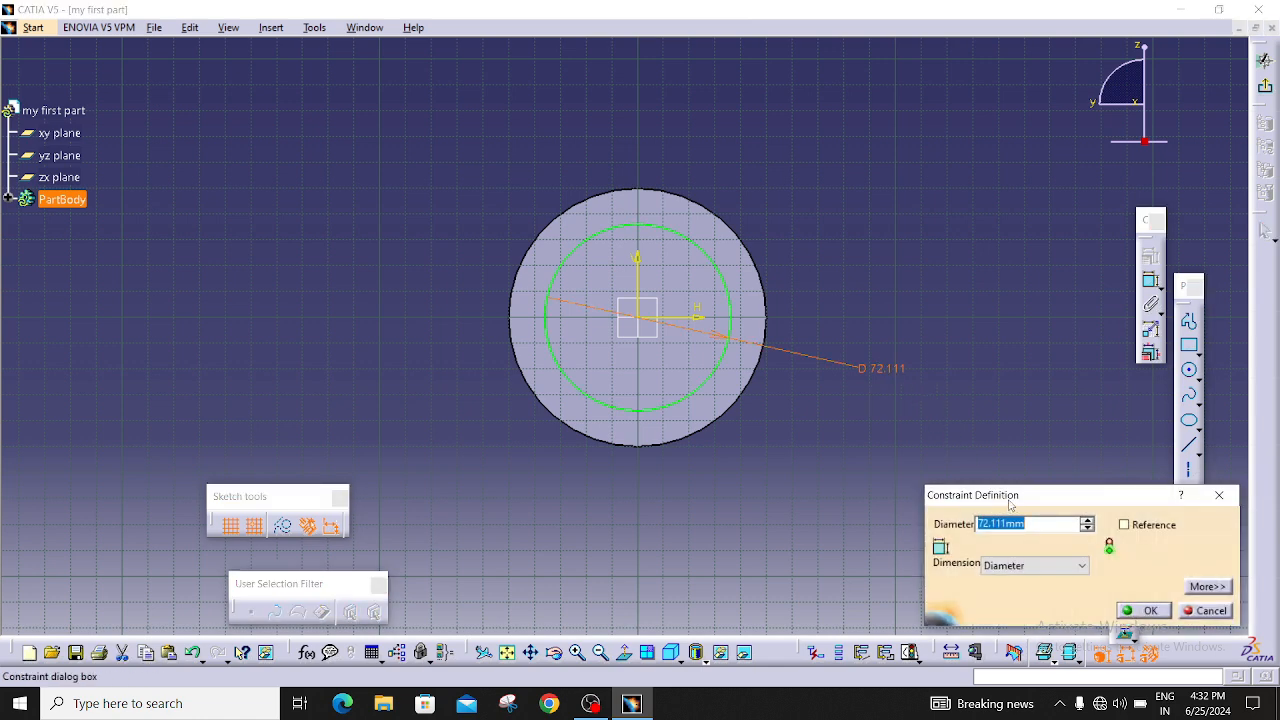
pyautogui.write('70mm')
pyautogui.click(1141, 610)
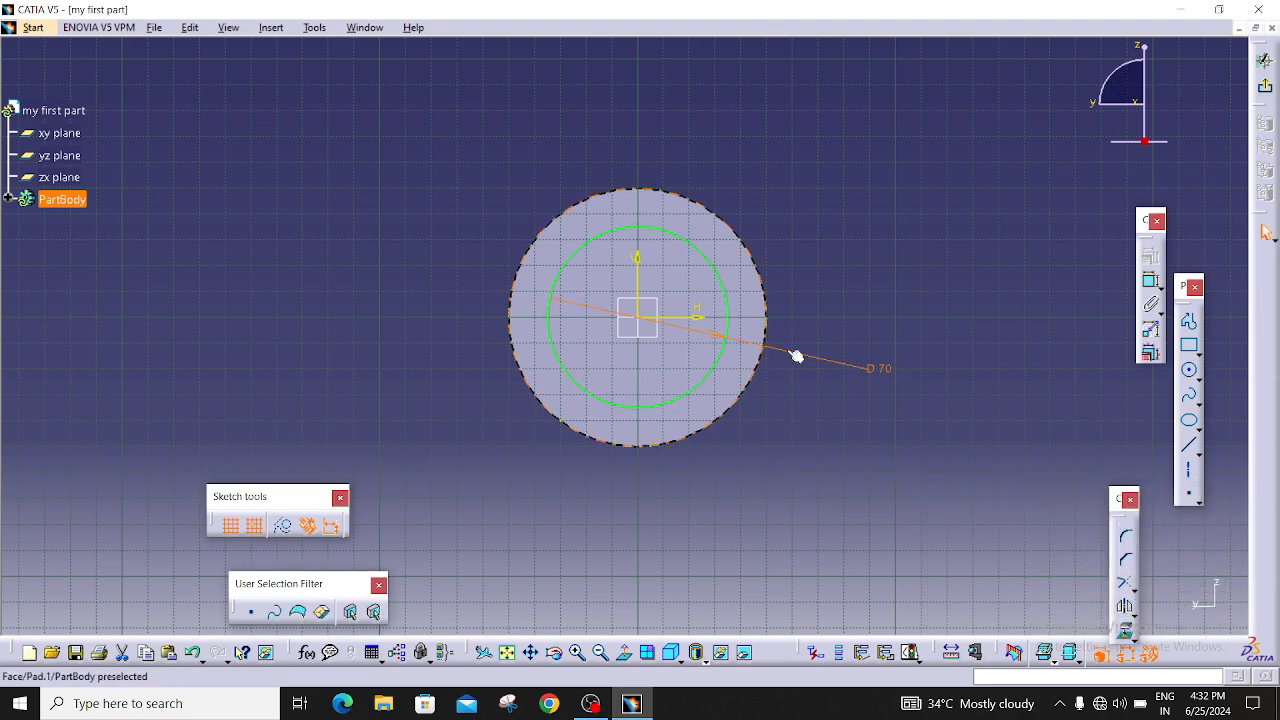
pyautogui.click(854, 423)
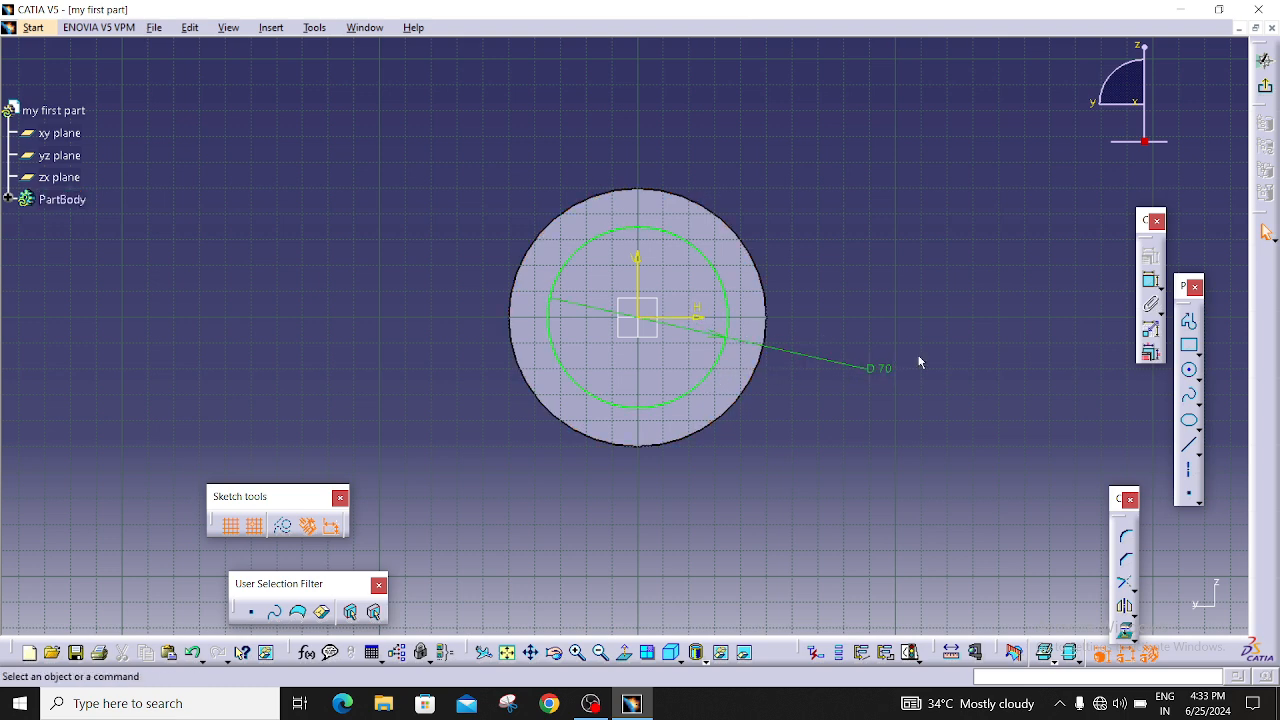
pyautogui.click(1267, 93)
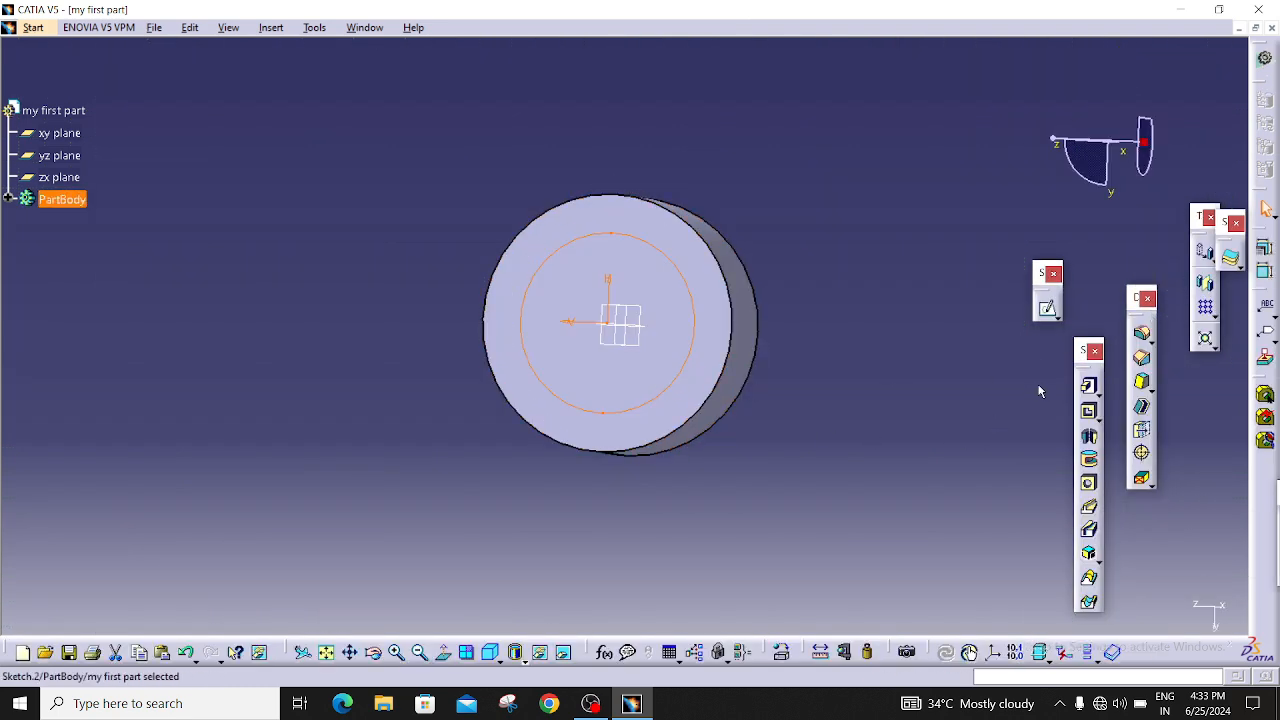
# Start a 20 mm deep pocket from the 70 mm circle sketch with mirrored extent and preview the cut from several sides.
pyautogui.click(1090, 412)
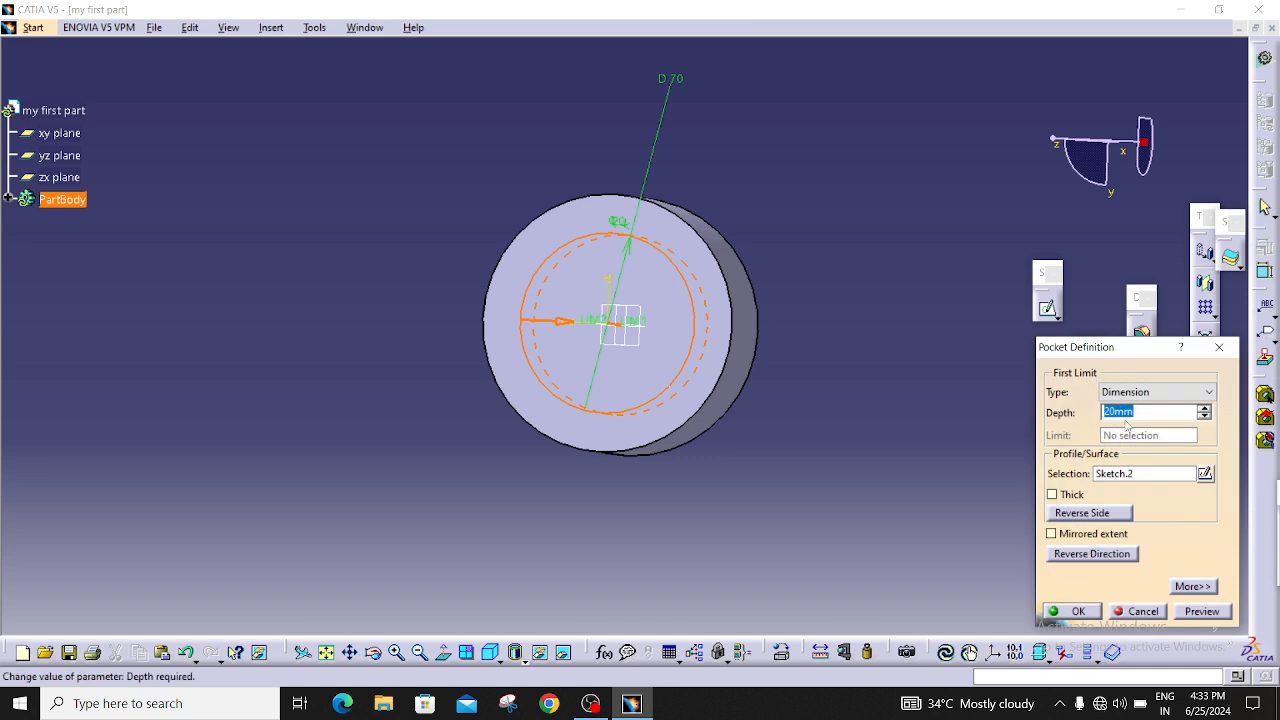
pyautogui.click(1058, 534)
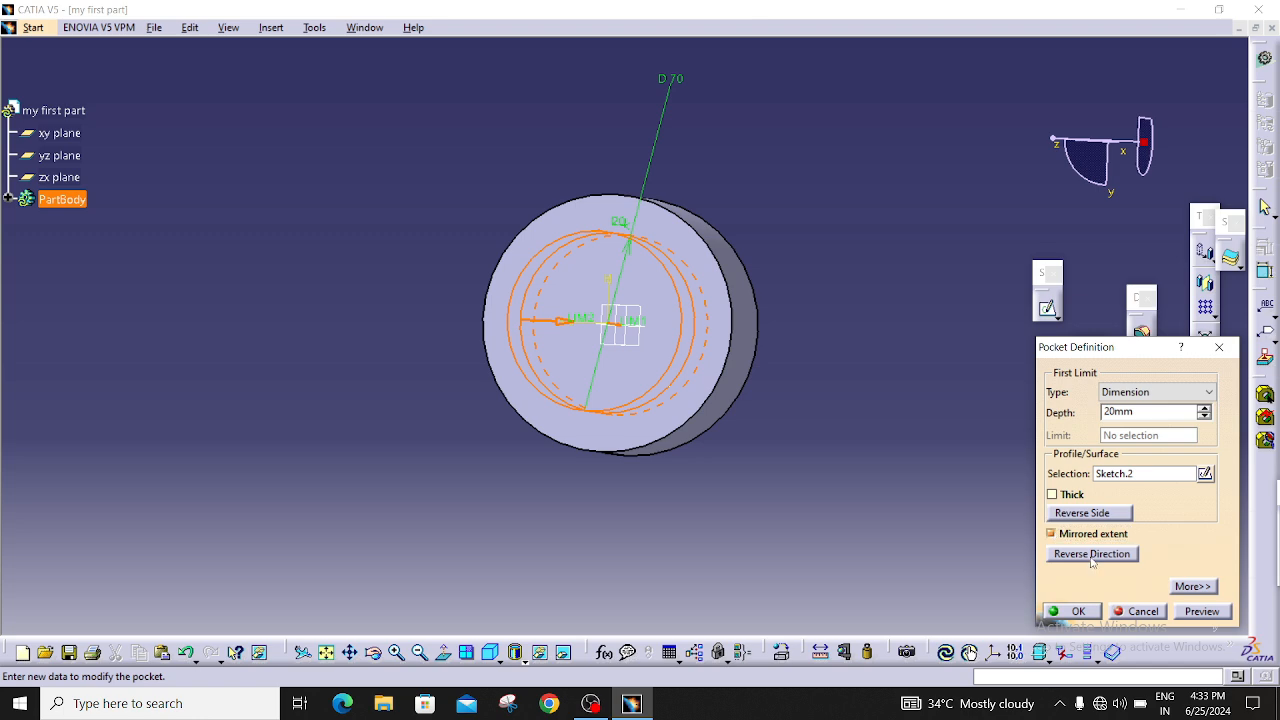
pyautogui.click(1200, 612)
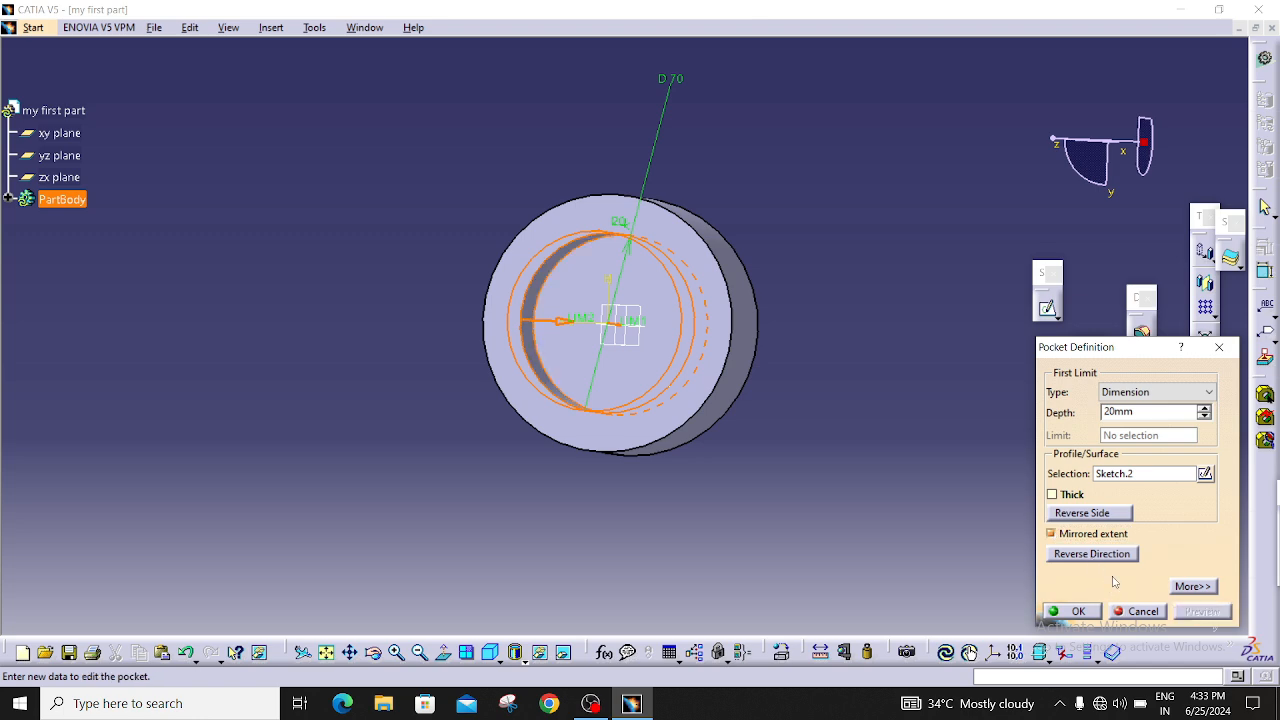
pyautogui.moveTo(723, 332); pyautogui.dragTo(636, 362, button='middle')
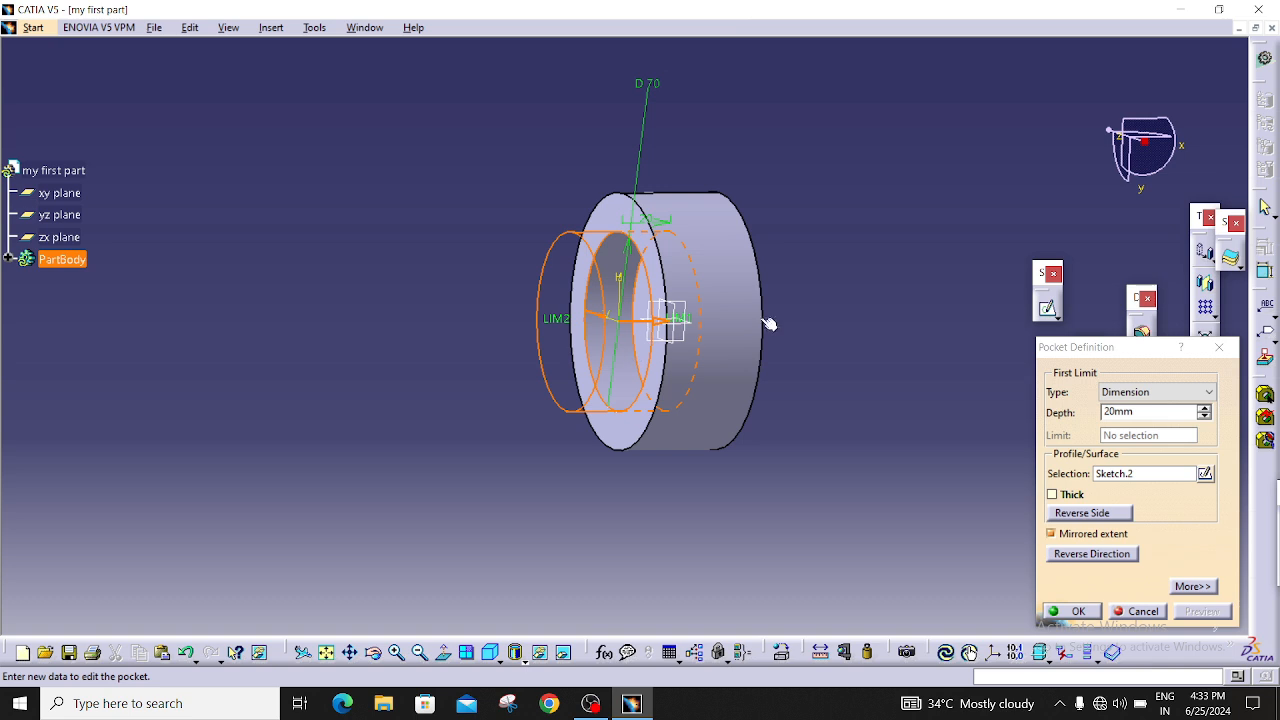
pyautogui.moveTo(770, 325); pyautogui.dragTo(661, 331, button='middle')
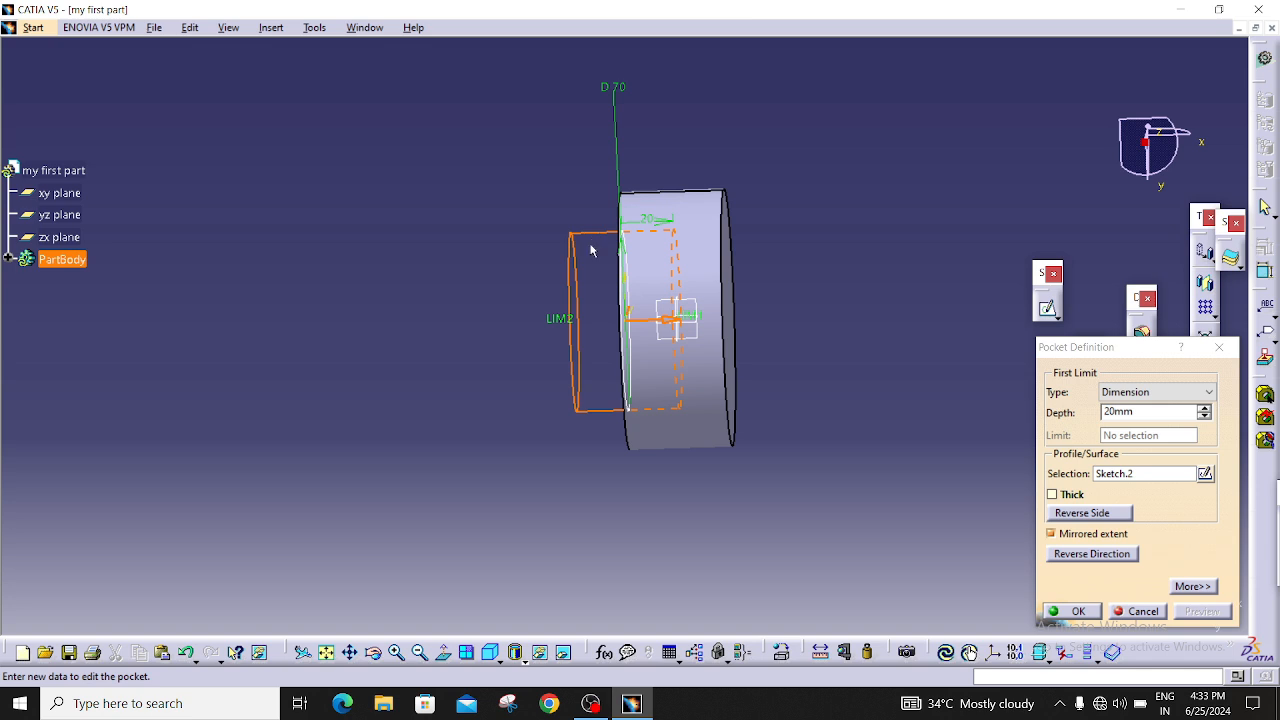
pyautogui.moveTo(606, 331); pyautogui.dragTo(777, 306, button='middle')
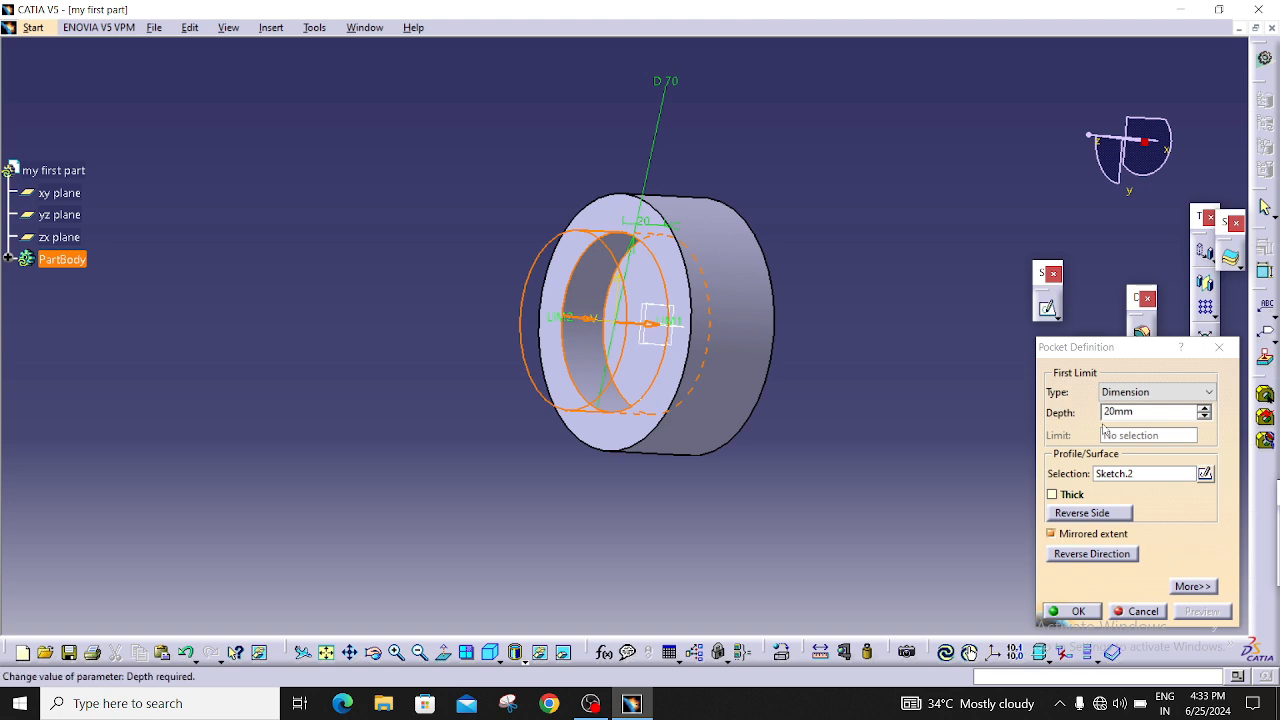
# Turn off mirrored extent and complete the 20 mm deep pocket.
pyautogui.click(1052, 534)
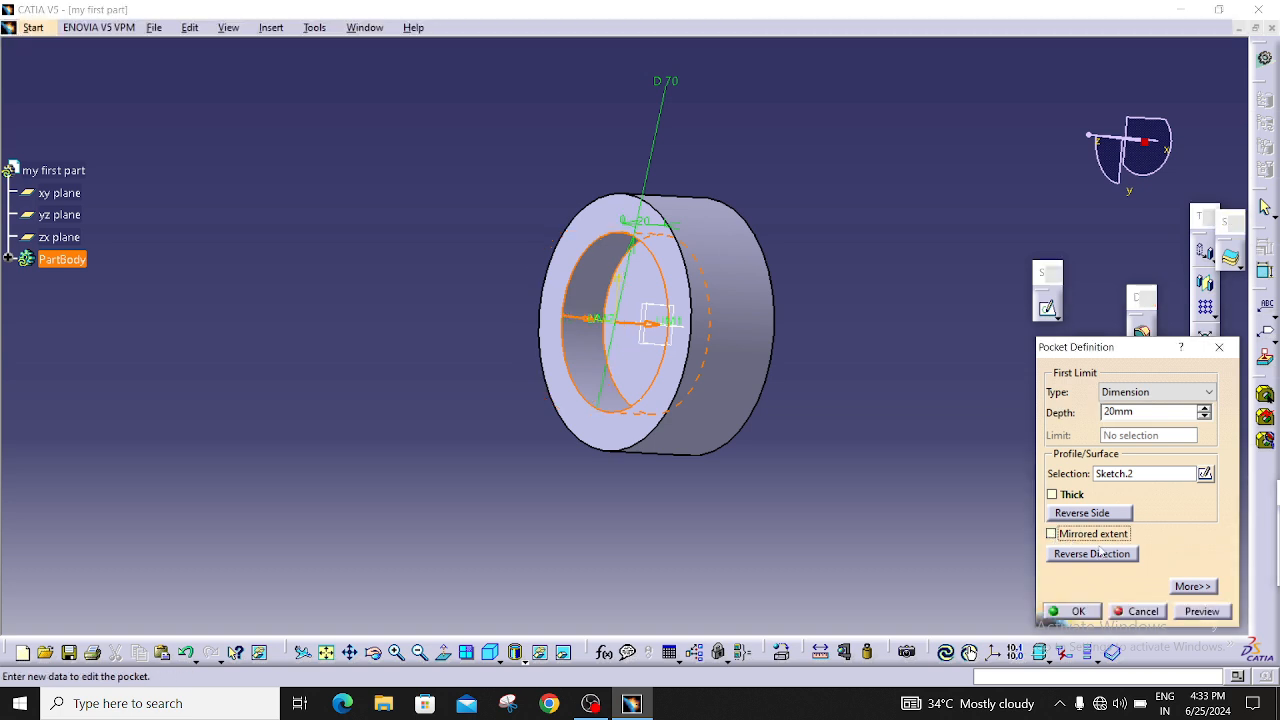
pyautogui.click(1200, 611)
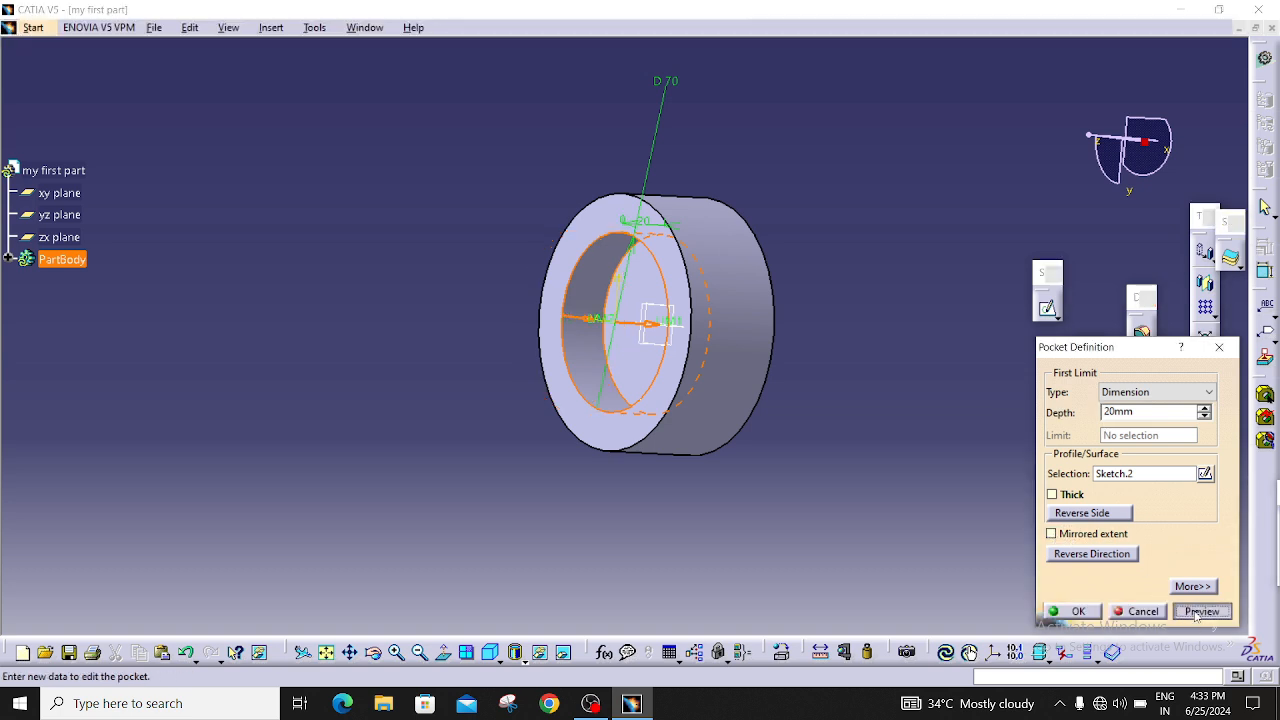
pyautogui.click(1098, 613)
# Examine the pocketed cylinder from its open and closed ends.
pyautogui.moveTo(814, 477); pyautogui.dragTo(865, 307, button='middle')
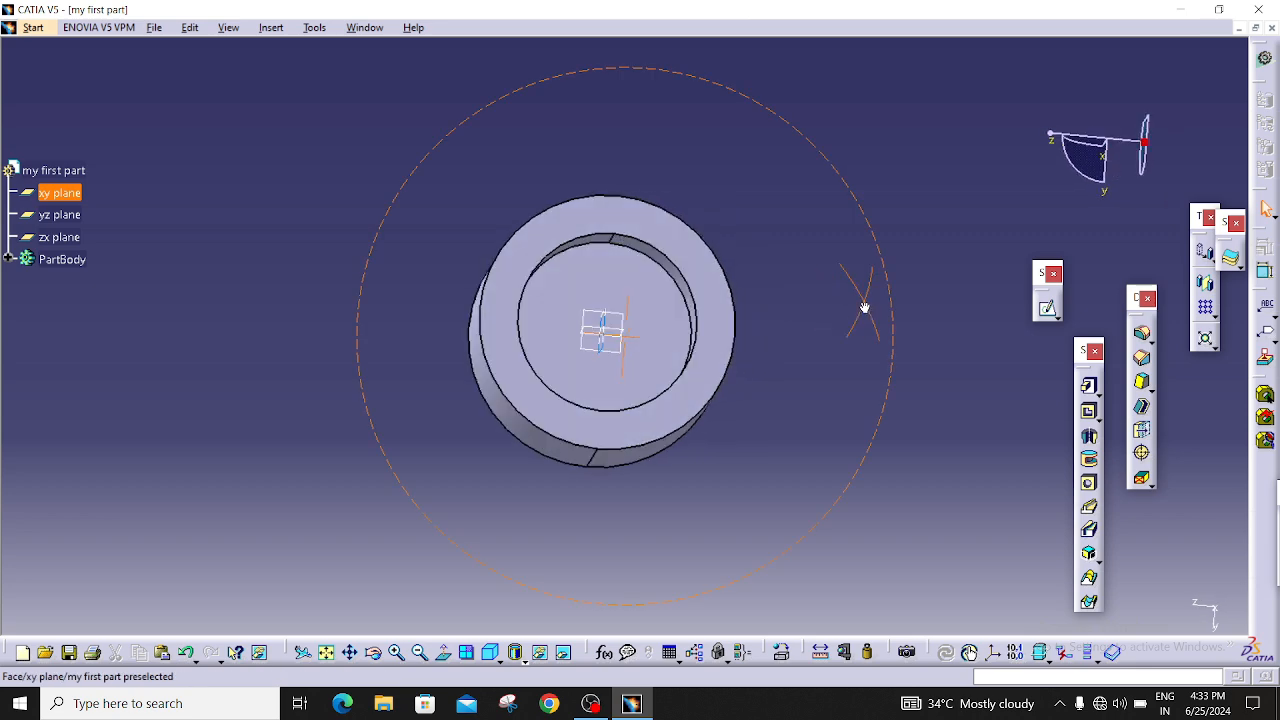
pyautogui.moveTo(748, 334); pyautogui.dragTo(843, 252, button='middle')
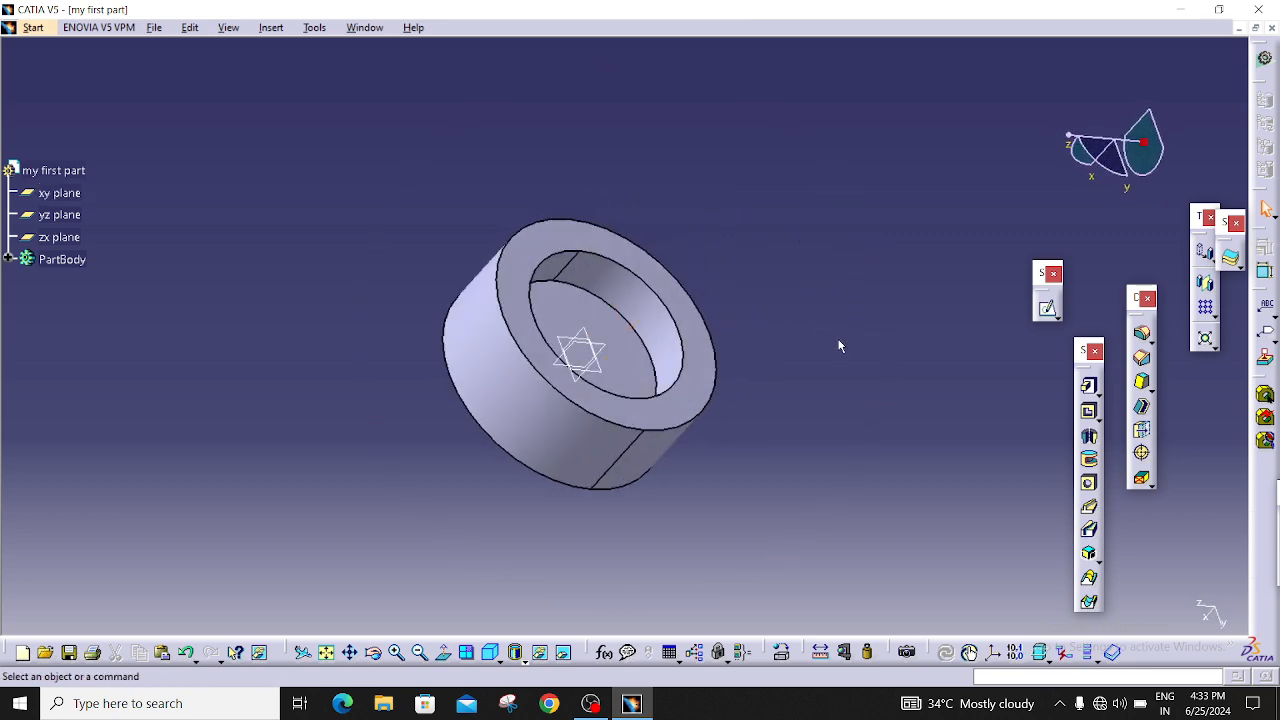
pyautogui.moveTo(839, 340); pyautogui.dragTo(705, 320, button='middle')
pyautogui.moveTo(780, 363); pyautogui.dragTo(562, 248, button='middle')
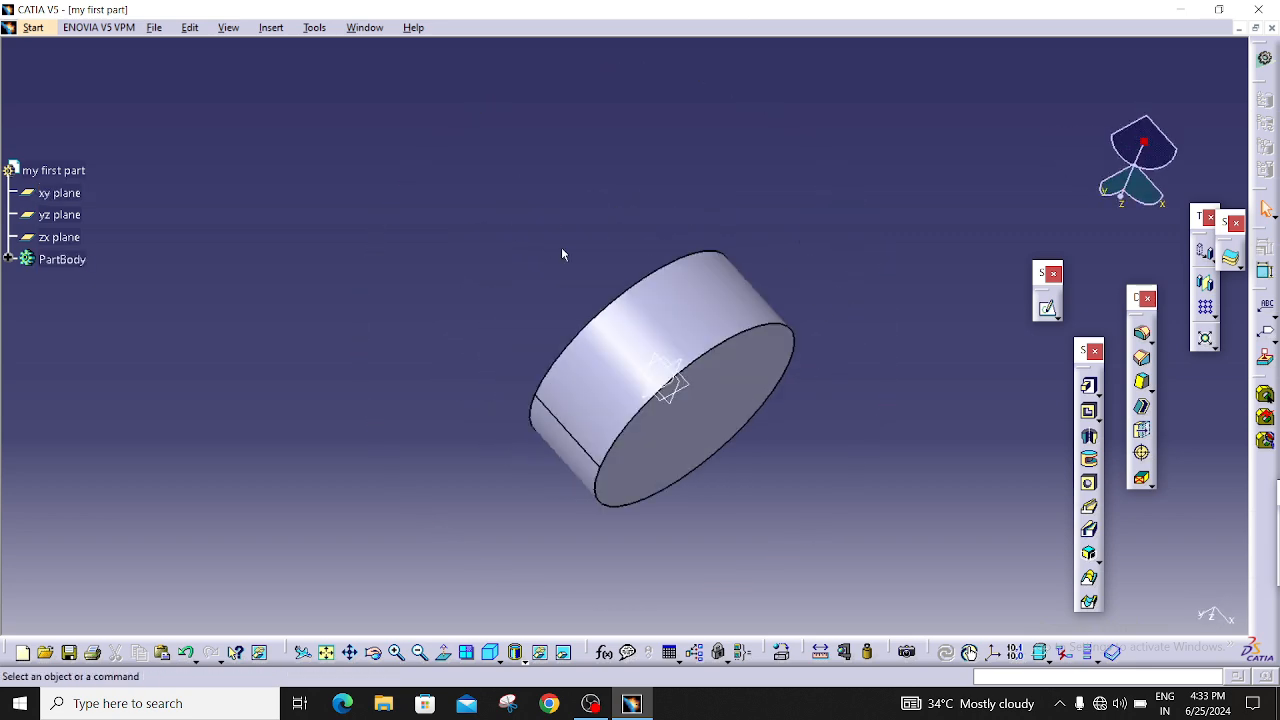
pyautogui.scroll(1, 735, 233)
pyautogui.moveTo(735, 233); pyautogui.dragTo(787, 456, button='middle')
pyautogui.moveTo(660, 330); pyautogui.dragTo(867, 411, button='middle')
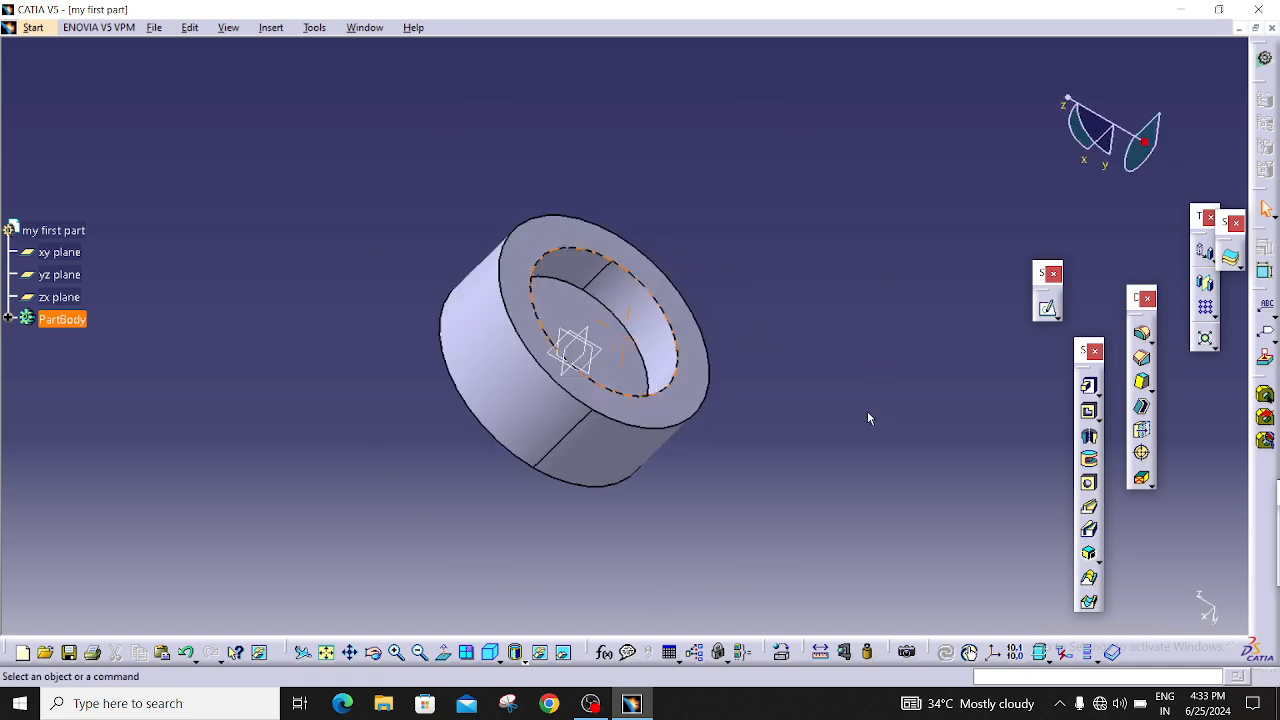
# Expand the PartBody in the specification tree to list its pad and pocket features with their sketches.
pyautogui.click(796, 408)
pyautogui.moveTo(720, 405); pyautogui.dragTo(724, 360, button='middle')
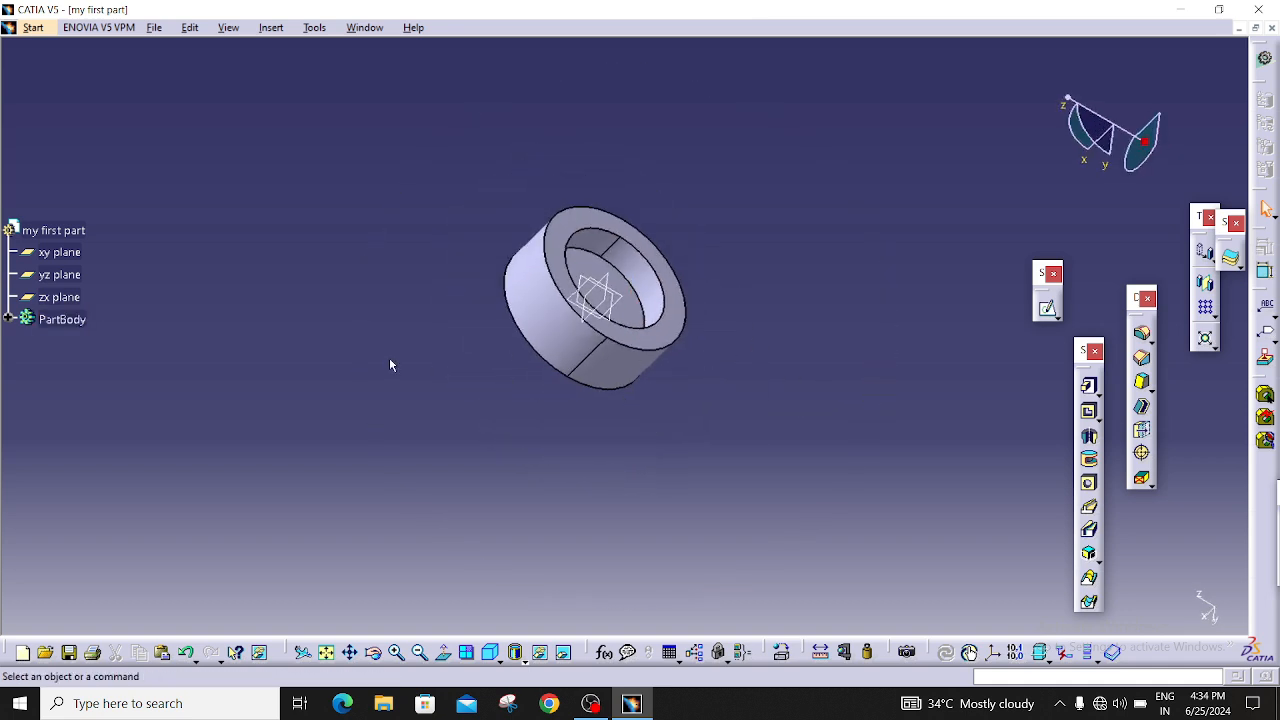
pyautogui.scroll(-2, 168, 334)
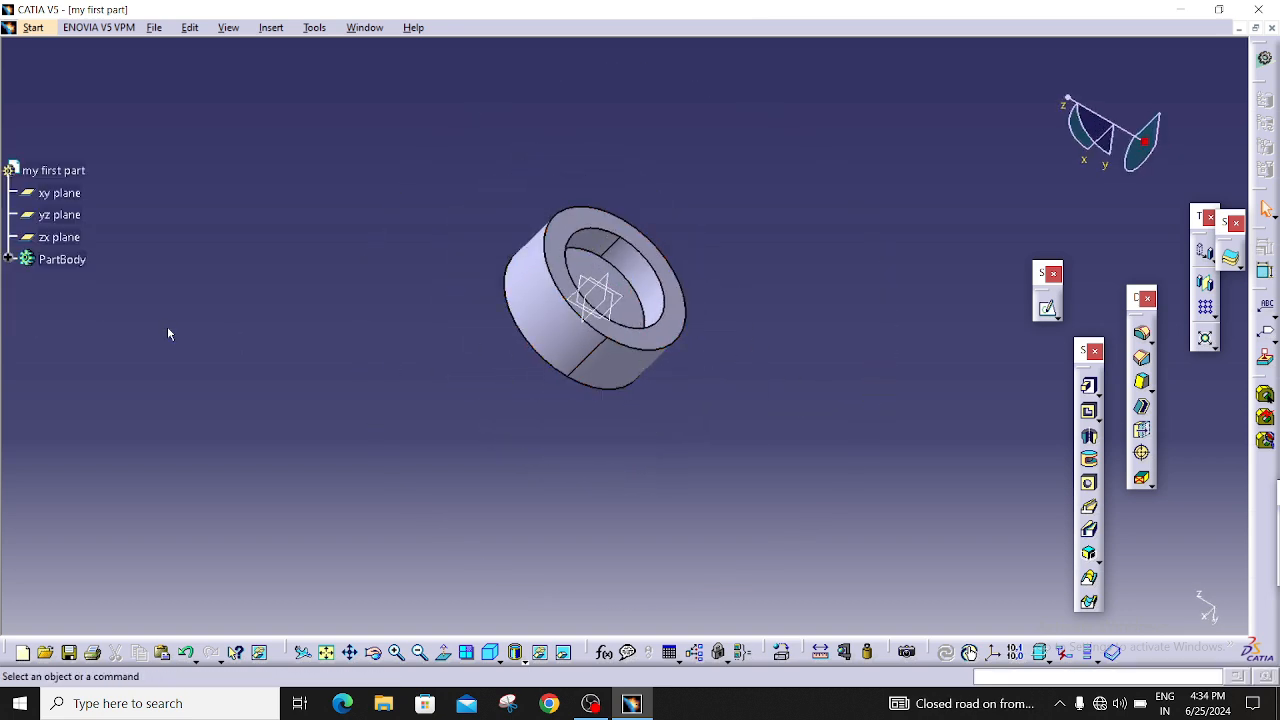
pyautogui.click(7, 260)
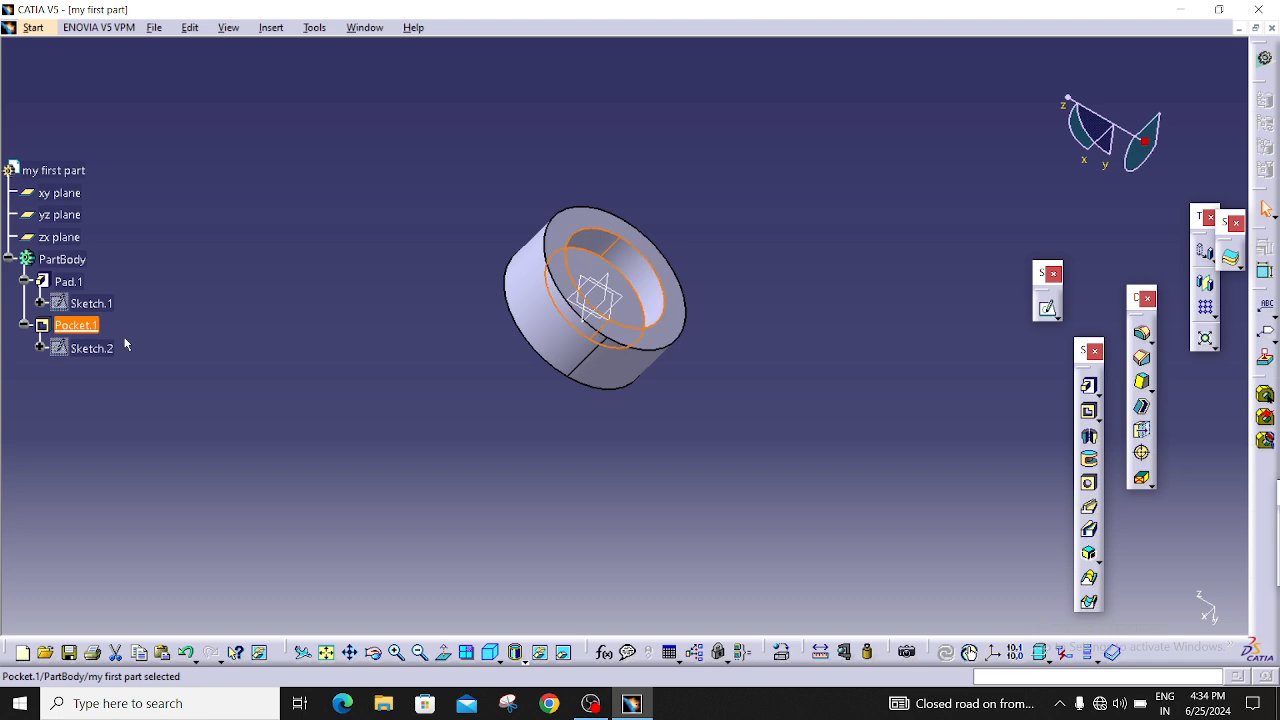
# Hide the solid through the pocket feature, open and close the pocket's properties, and show the solid again.
pyautogui.rightClick(86, 330)
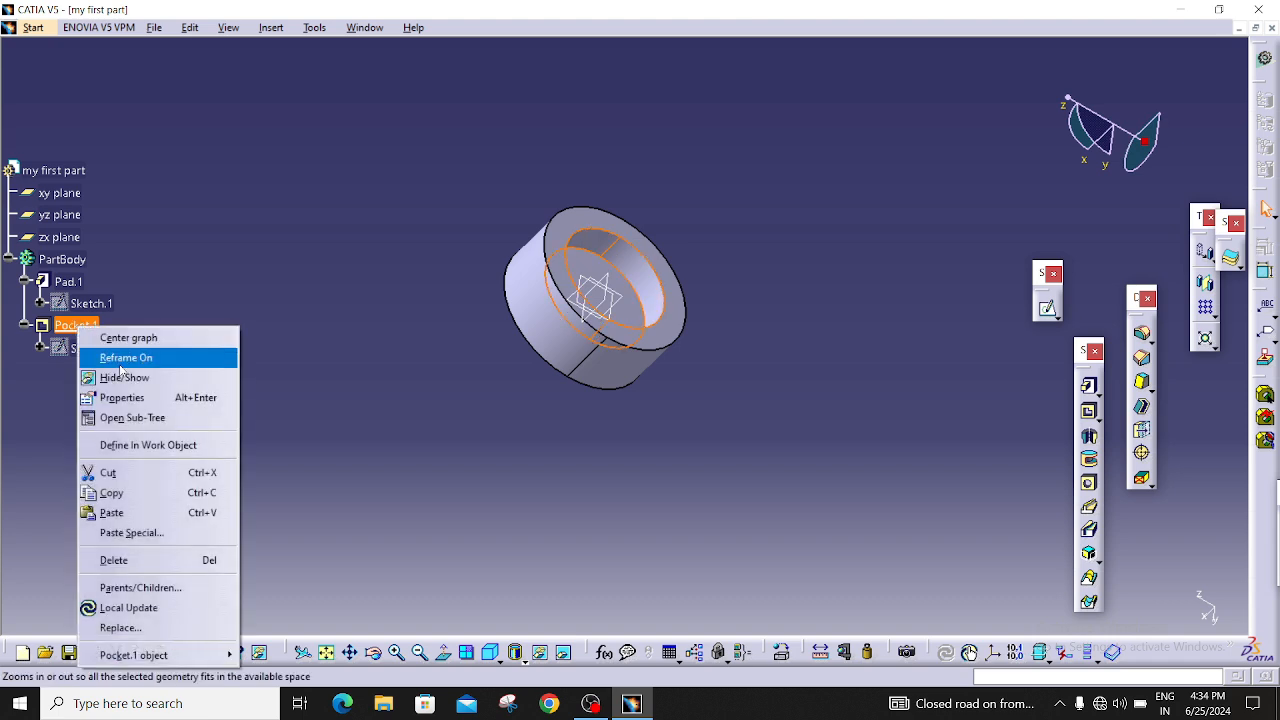
pyautogui.click(119, 377)
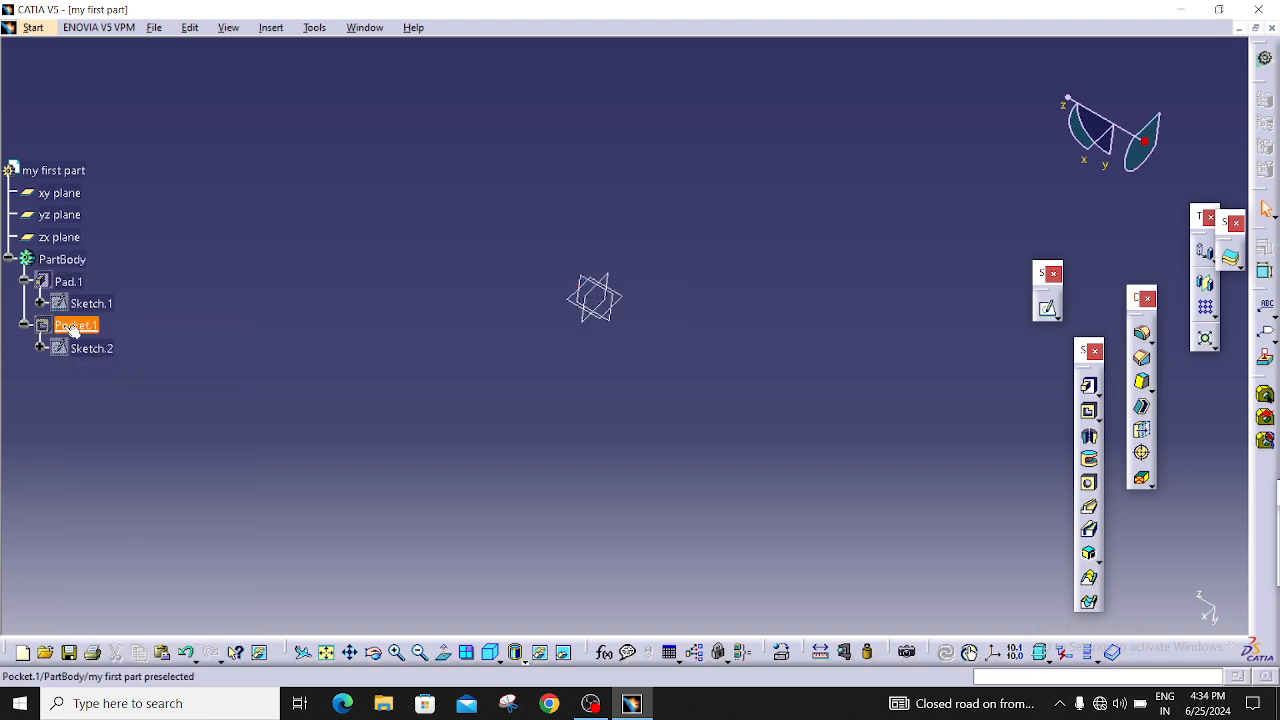
pyautogui.rightClick(105, 330)
pyautogui.click(110, 401)
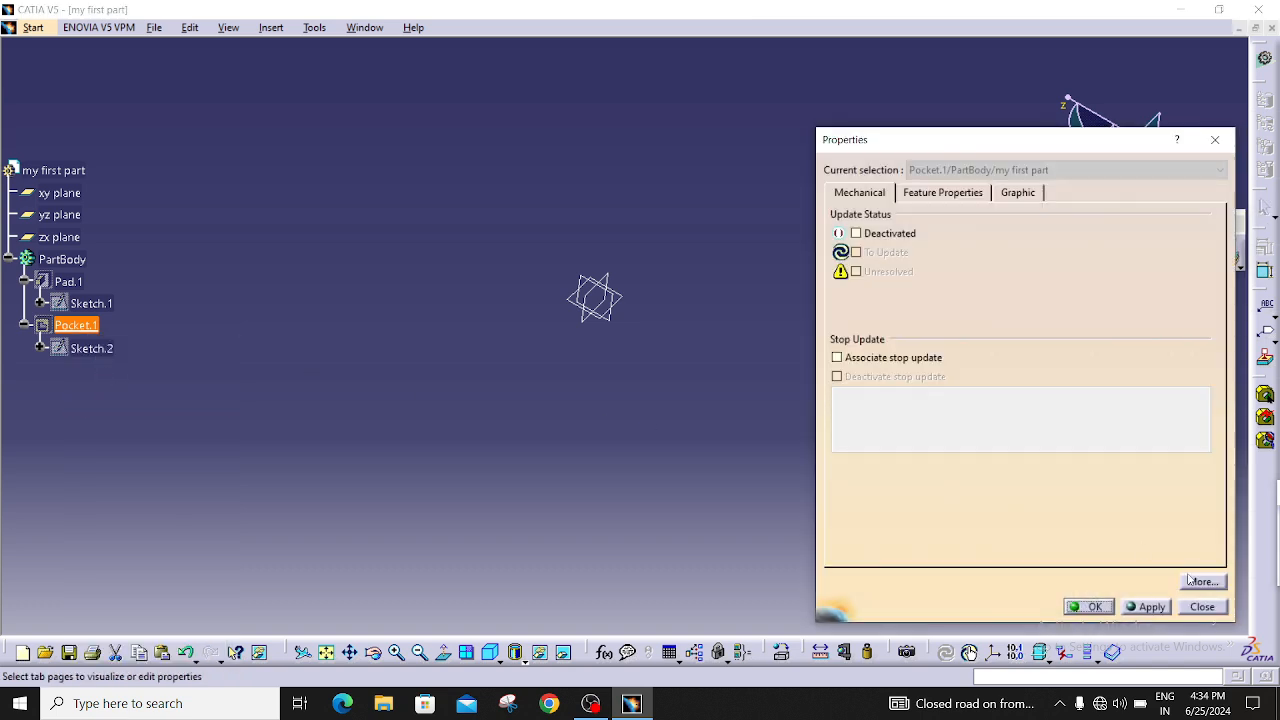
pyautogui.click(1187, 608)
pyautogui.rightClick(78, 330)
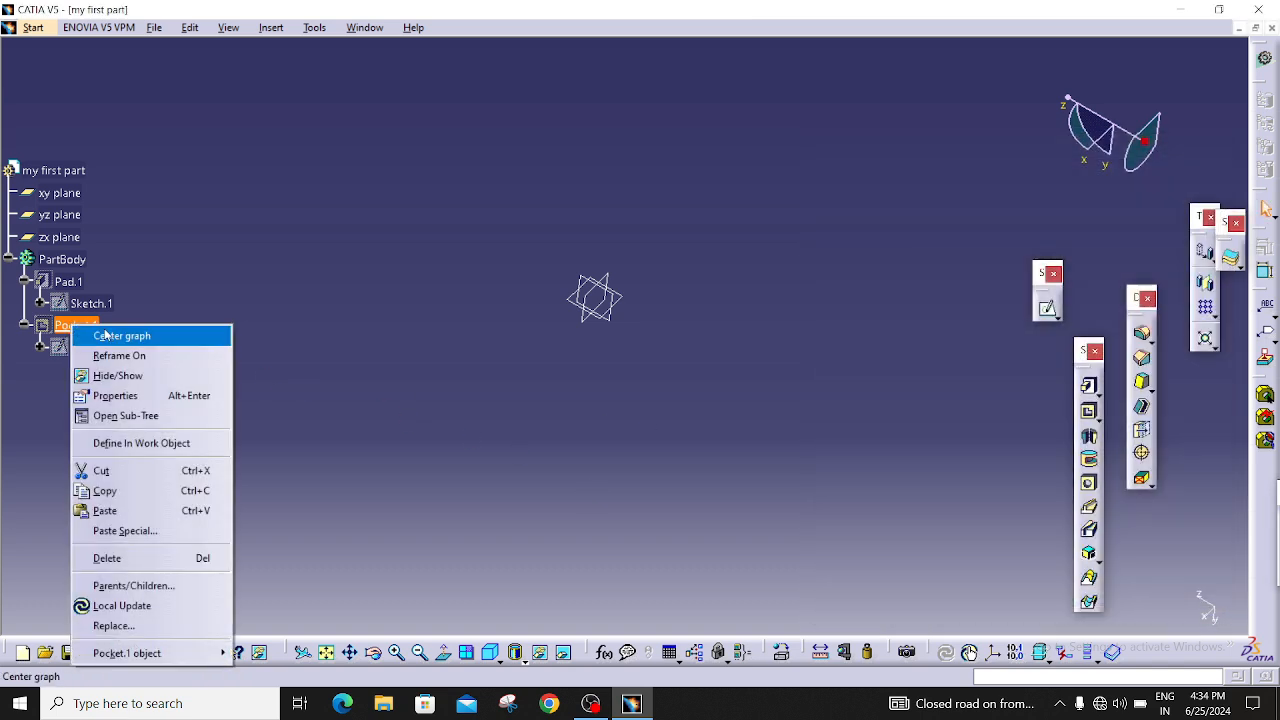
pyautogui.click(118, 376)
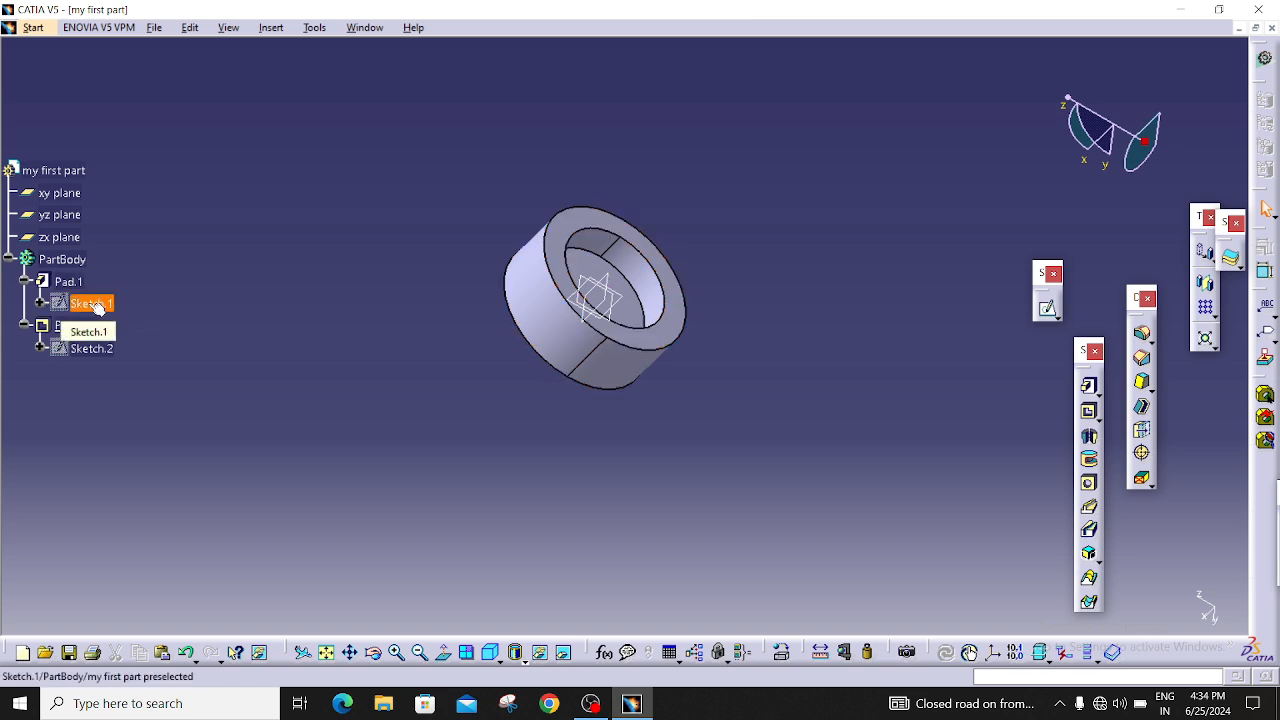
# Show the pad's Sketch.1 and the pocket's Sketch.2 on the model.
pyautogui.rightClick(97, 308)
pyautogui.click(122, 354)
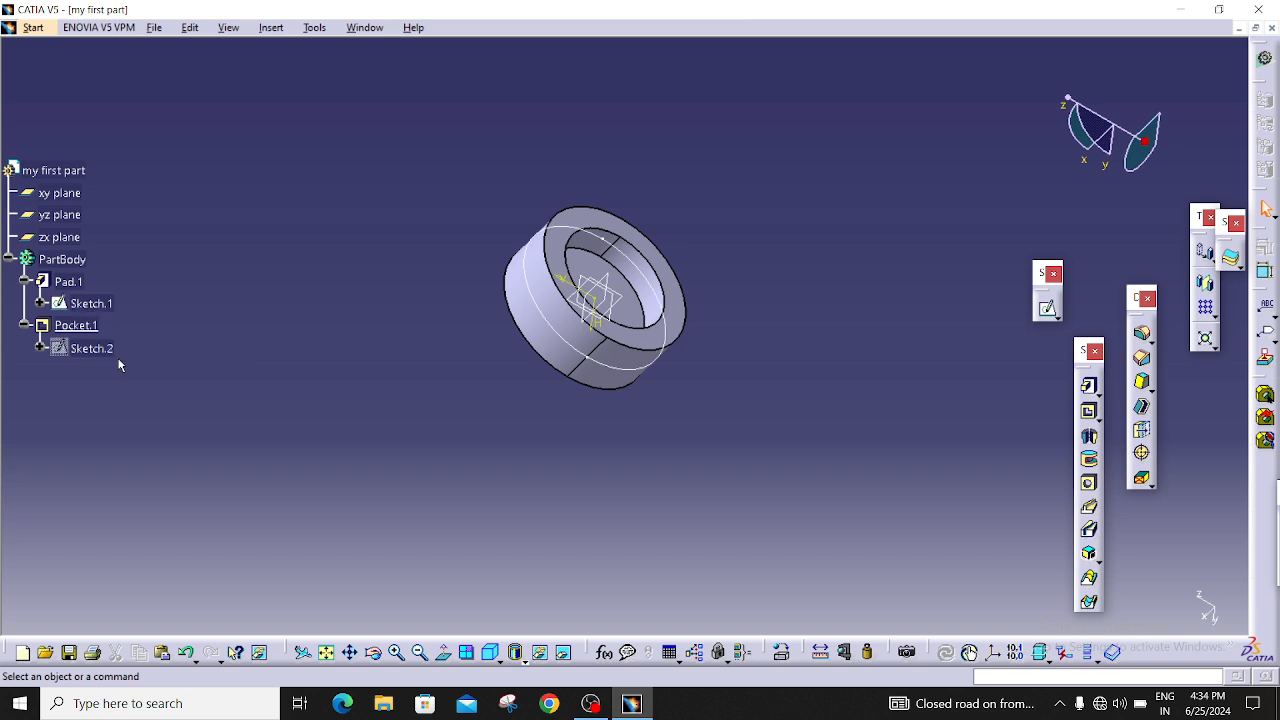
pyautogui.rightClick(93, 348)
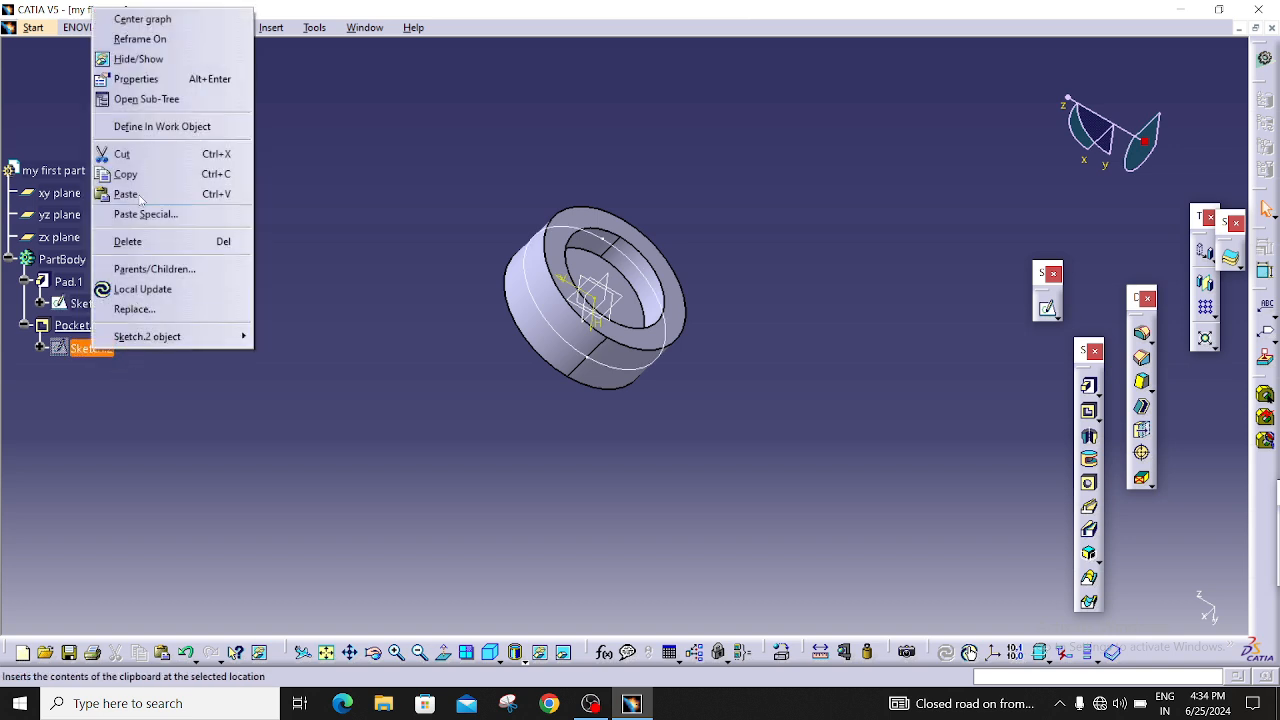
pyautogui.click(138, 60)
pyautogui.moveTo(530, 379); pyautogui.dragTo(626, 377, button='middle')
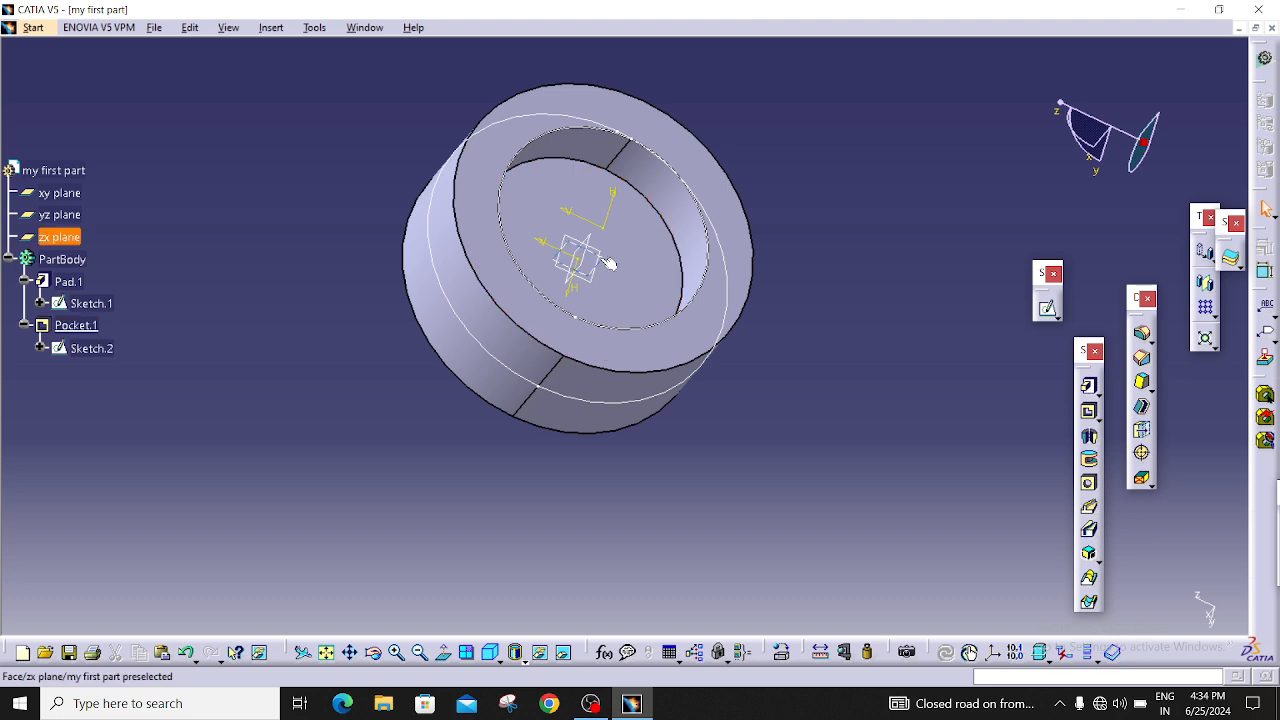
# Hide the xy, yz and zx reference planes together.
pyautogui.click(80, 194)
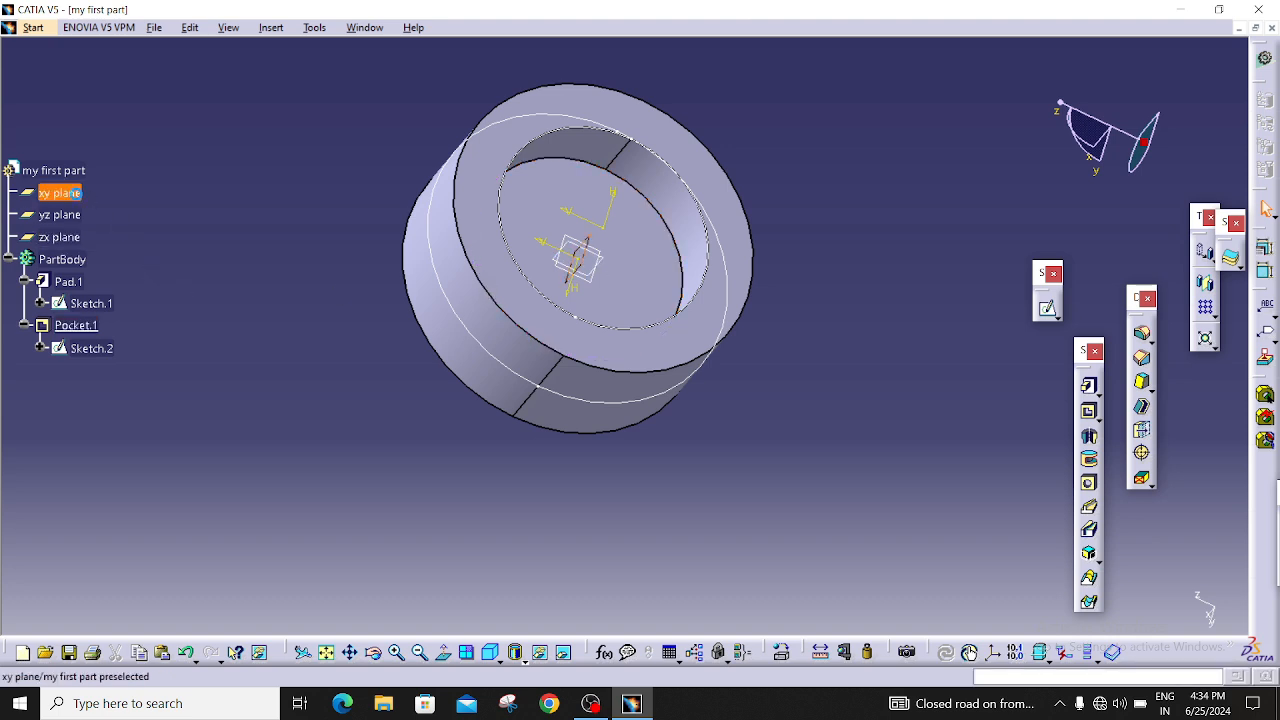
pyautogui.keyDown('ctrl'); pyautogui.click(59, 237); pyautogui.keyUp('ctrl')
pyautogui.keyDown('ctrl'); pyautogui.click(59, 215); pyautogui.keyUp('ctrl')
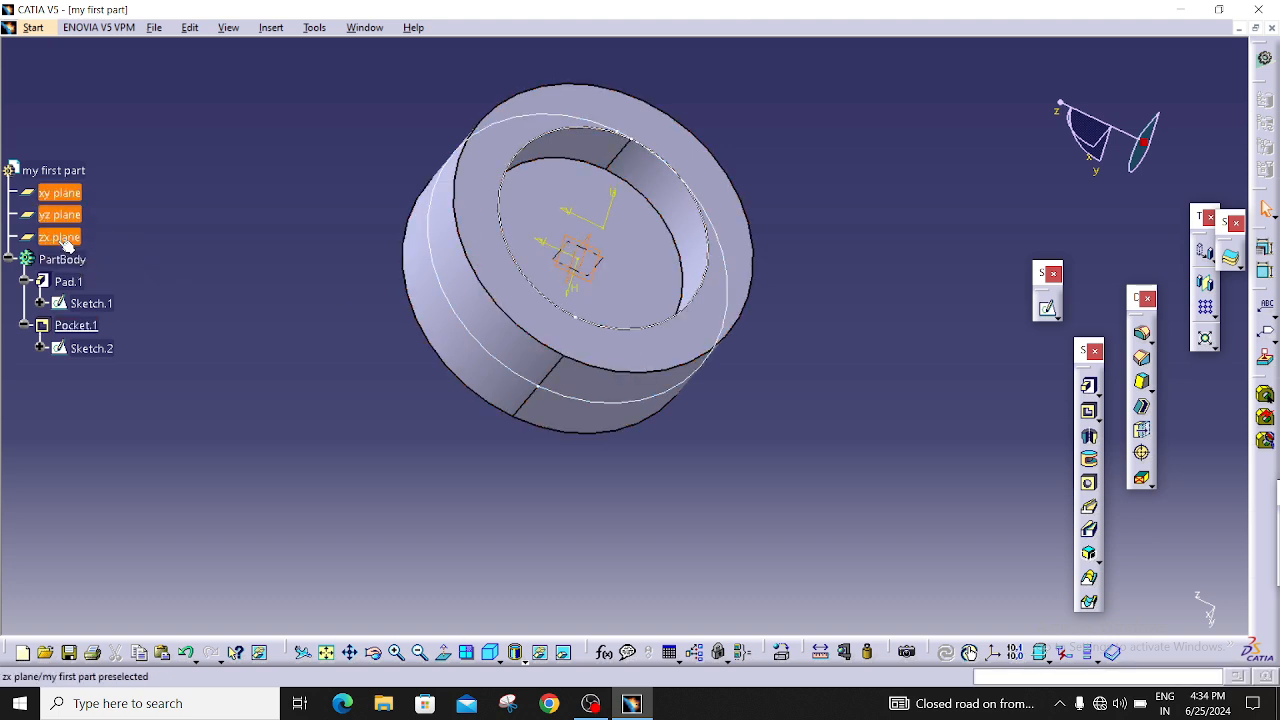
pyautogui.rightClick(59, 241)
pyautogui.click(105, 292)
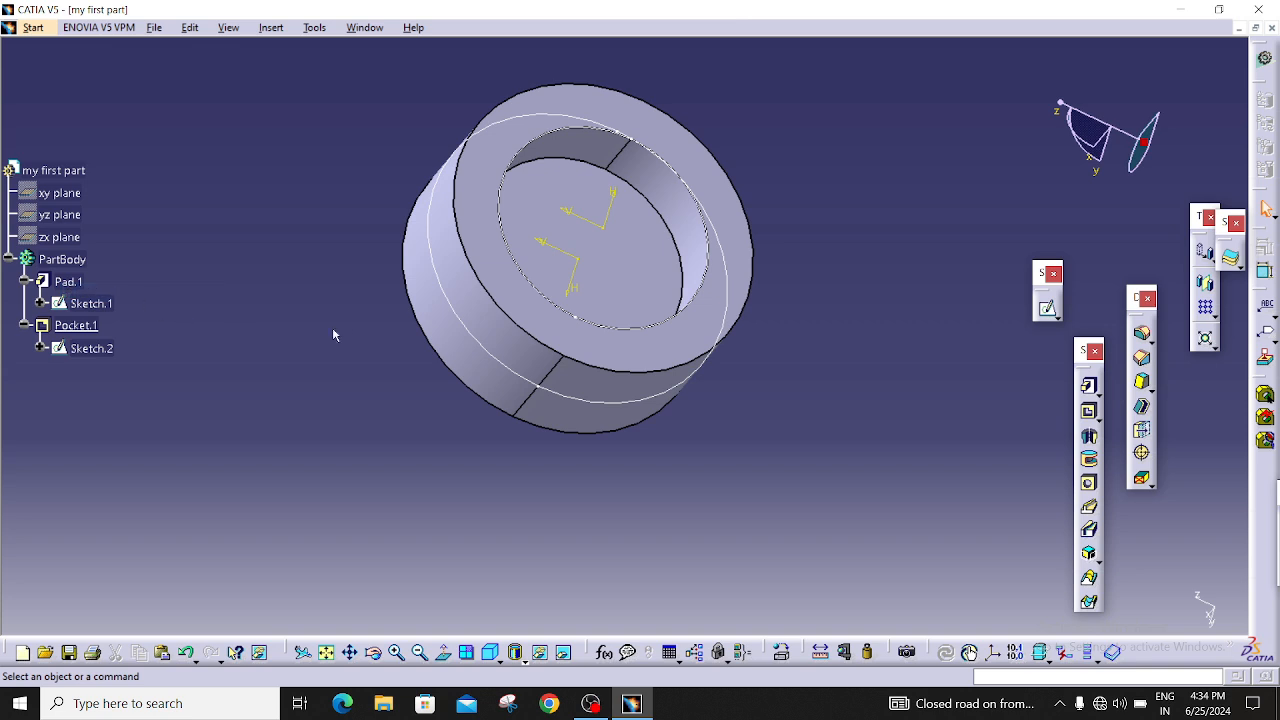
# Hide the absolute axes of Sketch.2 and Sketch.1.
pyautogui.rightClick(575, 215)
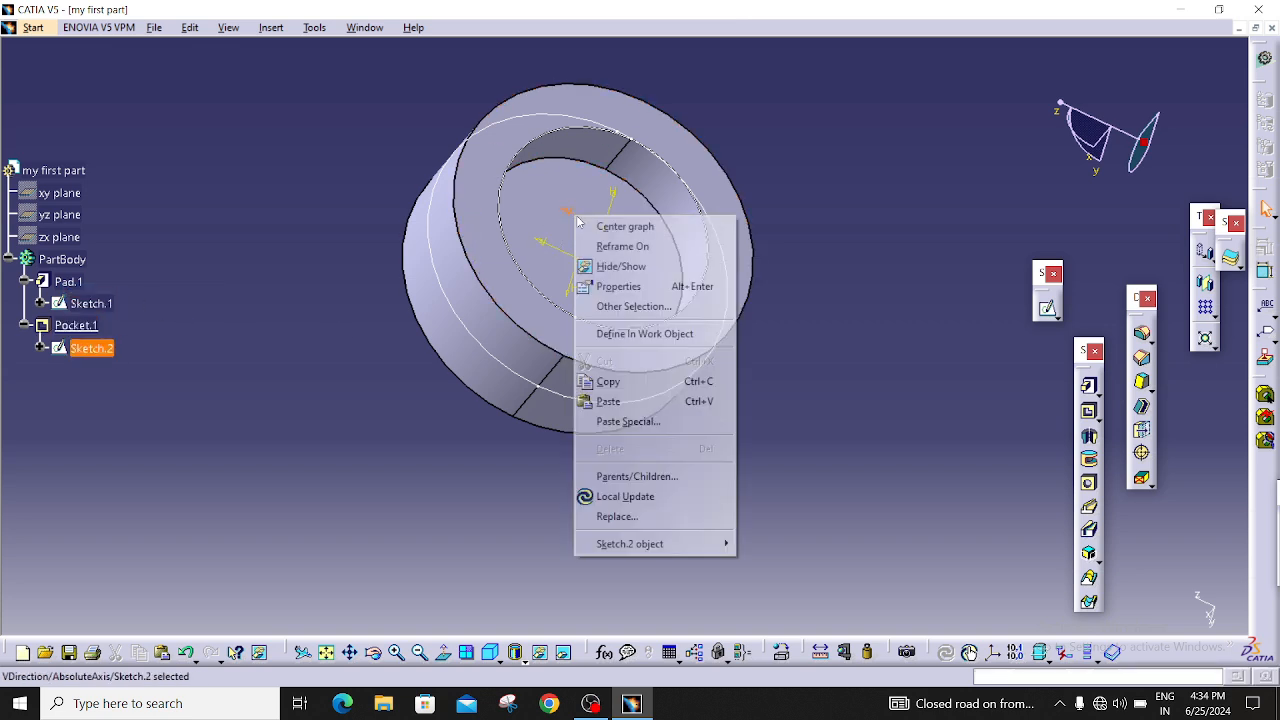
pyautogui.click(609, 227)
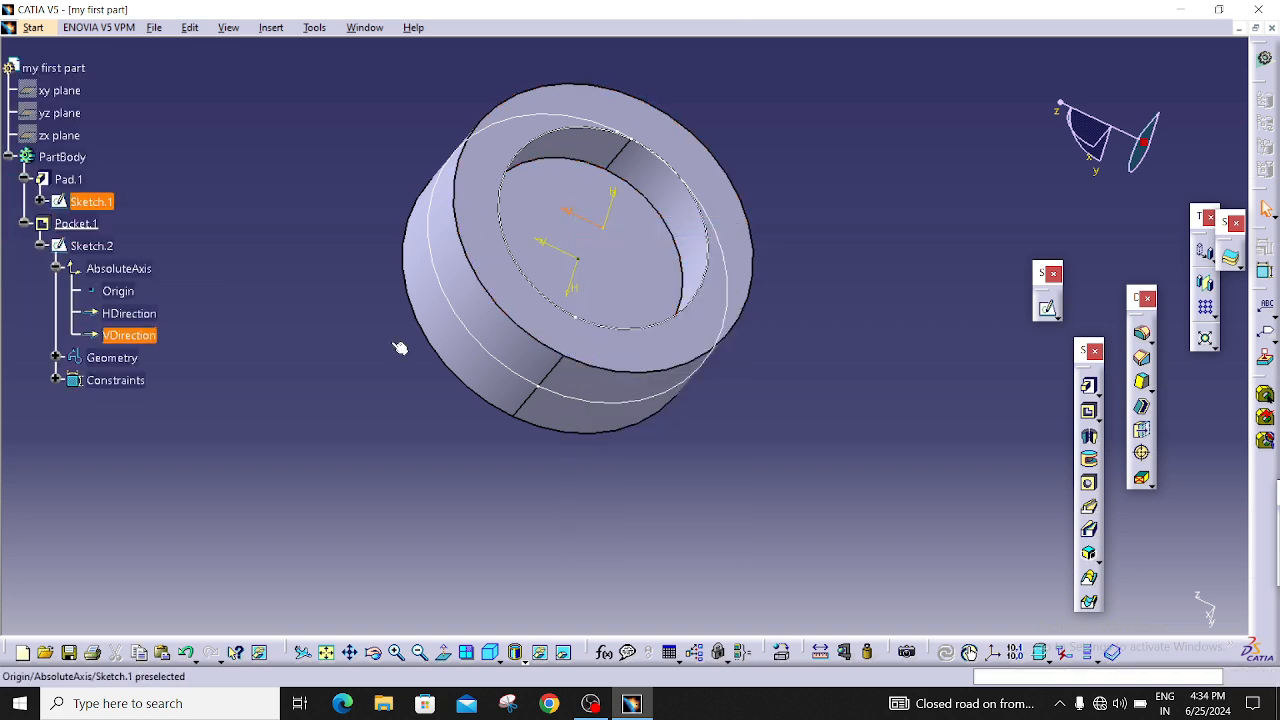
pyautogui.rightClick(120, 277)
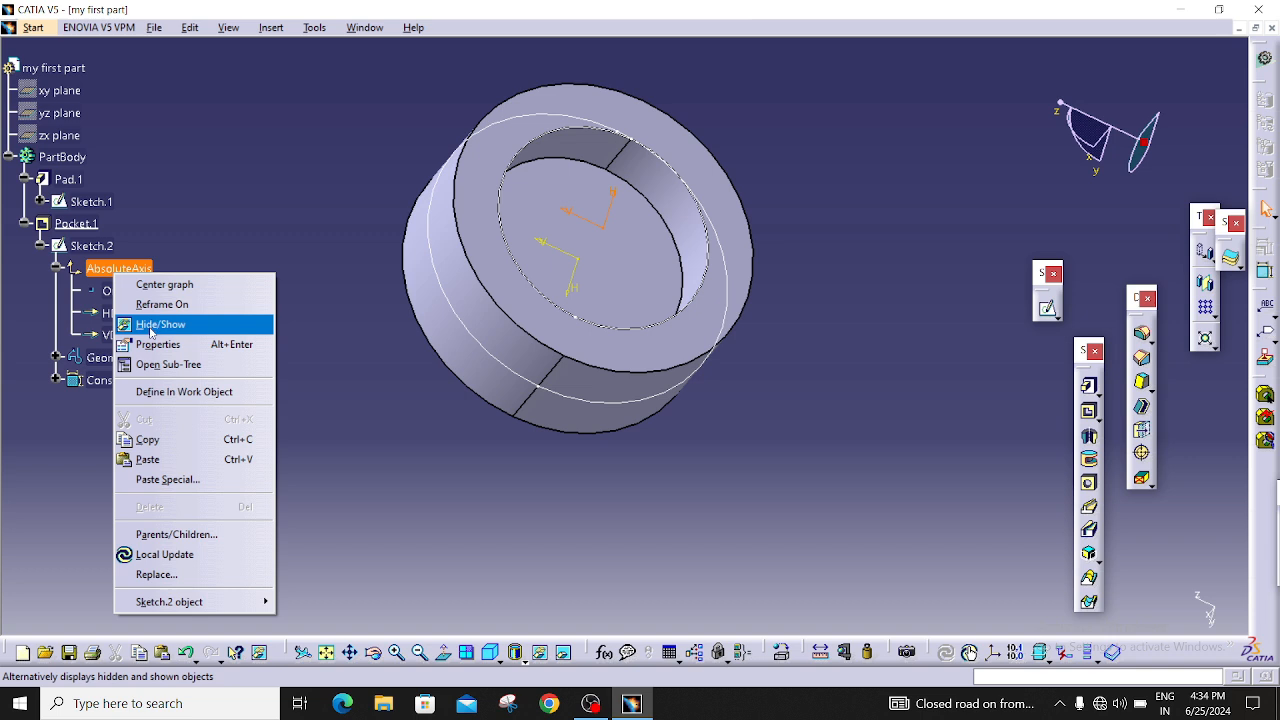
pyautogui.click(150, 327)
pyautogui.click(40, 245)
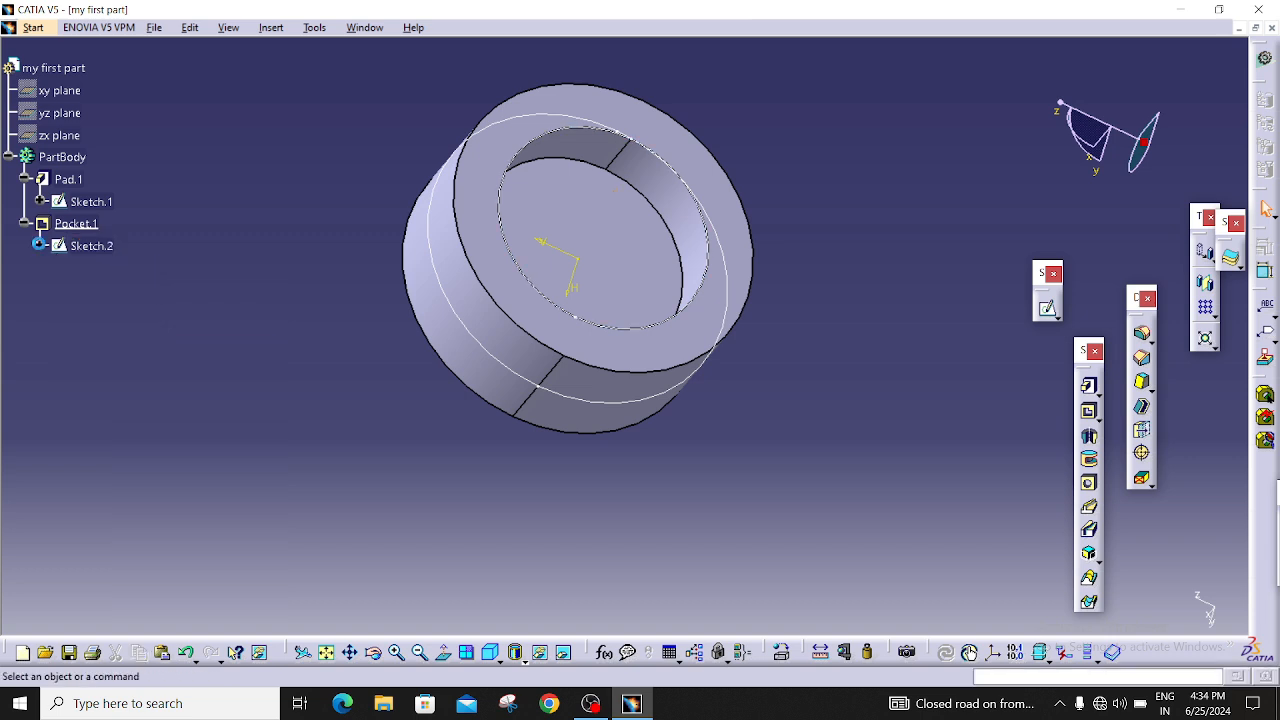
pyautogui.click(40, 202)
pyautogui.rightClick(92, 229)
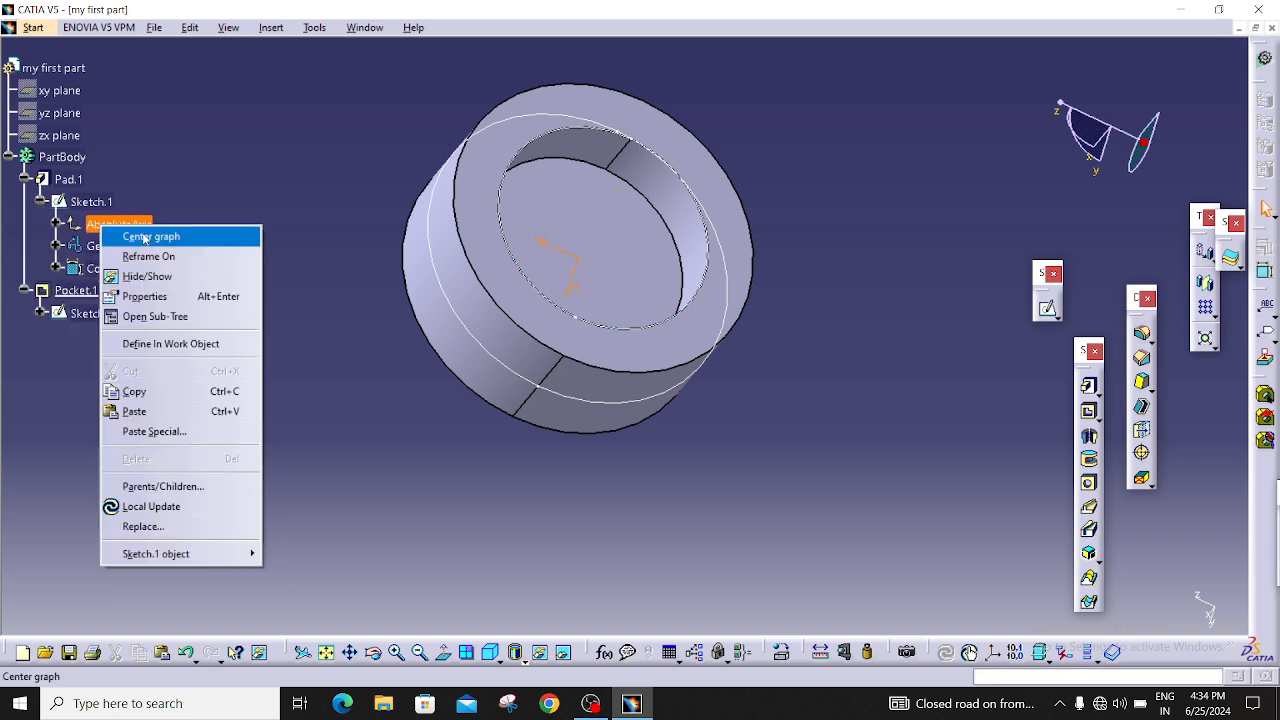
pyautogui.click(140, 274)
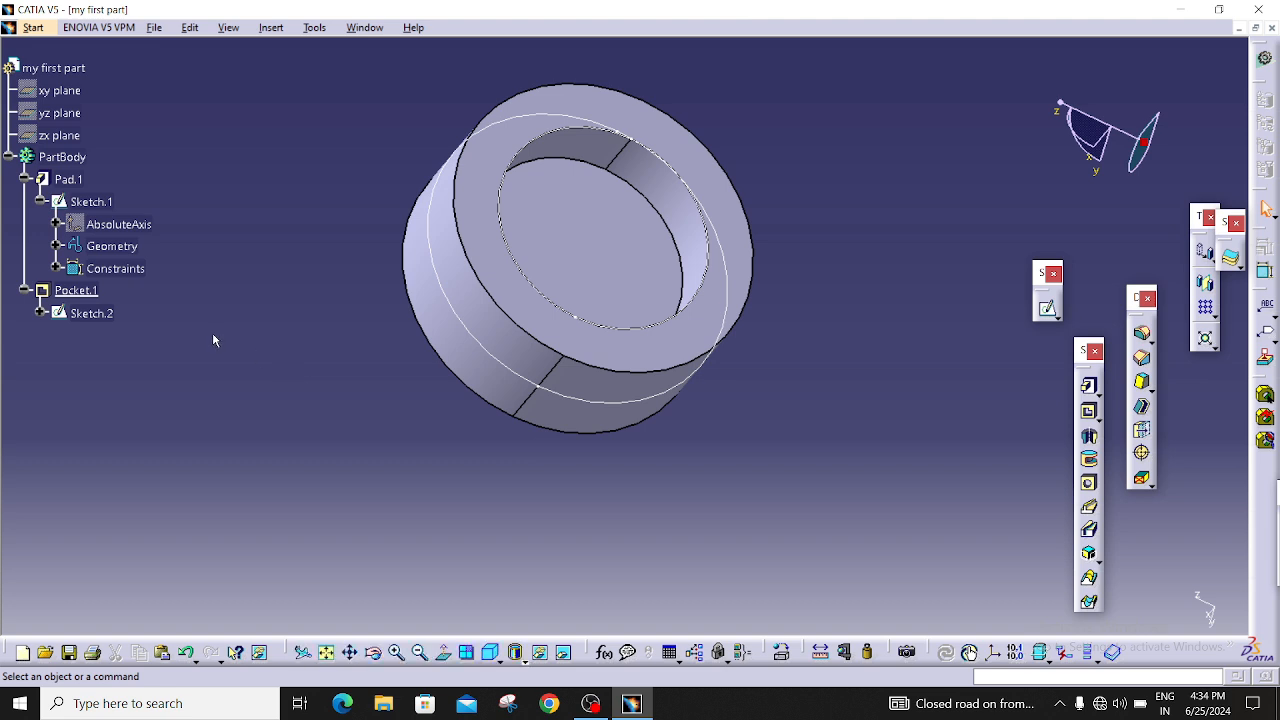
# Hide Sketch.1 and Sketch.2, and collapse the PartBody in the specification tree.
pyautogui.scroll(3, 190, 325)
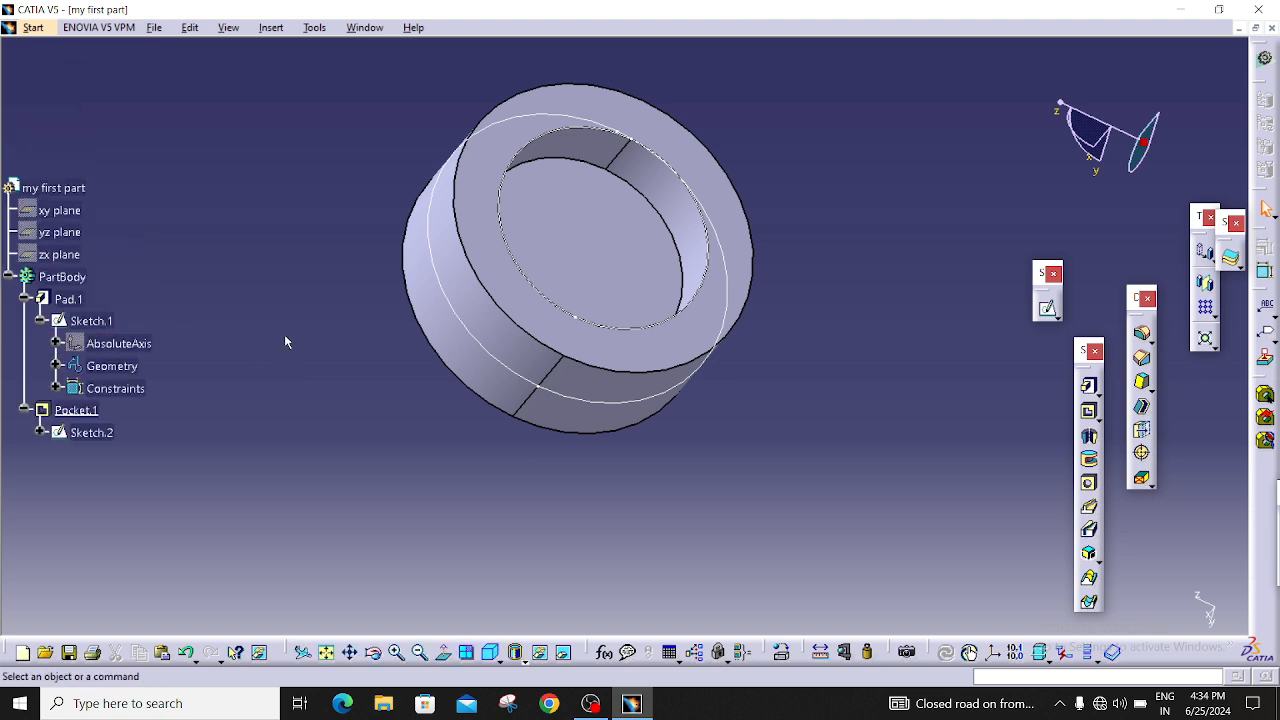
pyautogui.rightClick(107, 321)
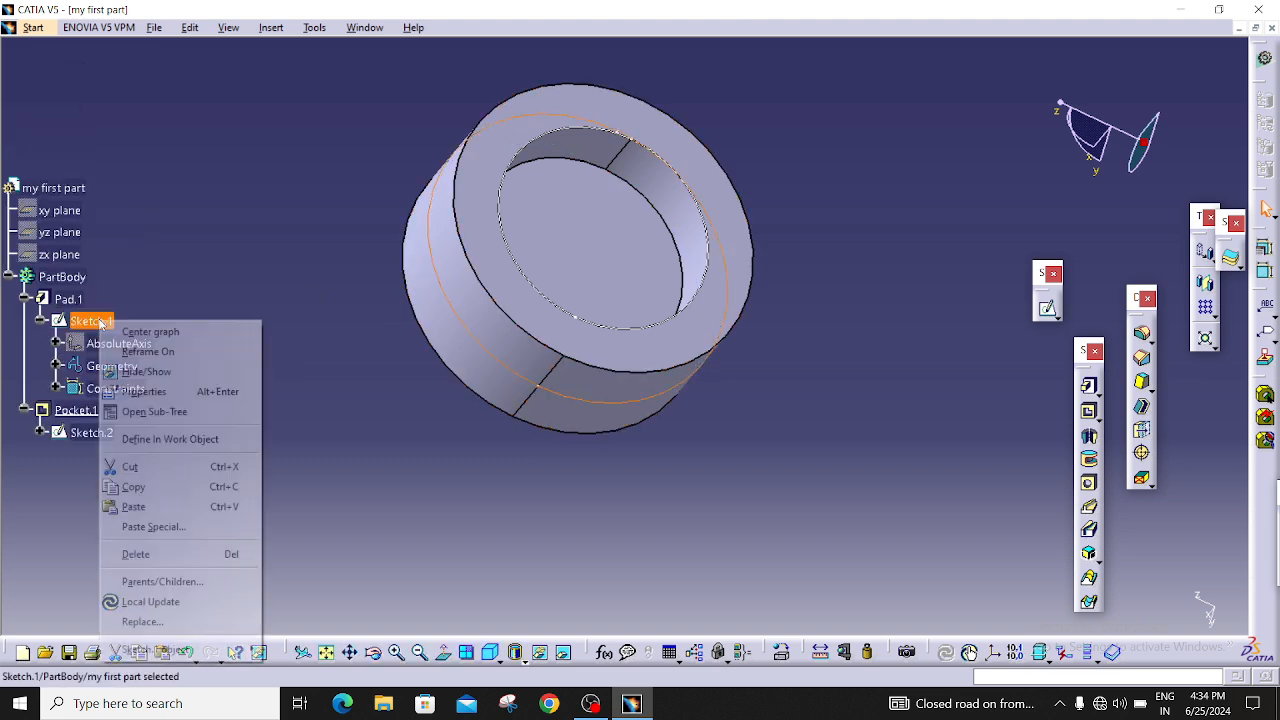
pyautogui.click(123, 370)
pyautogui.rightClick(98, 431)
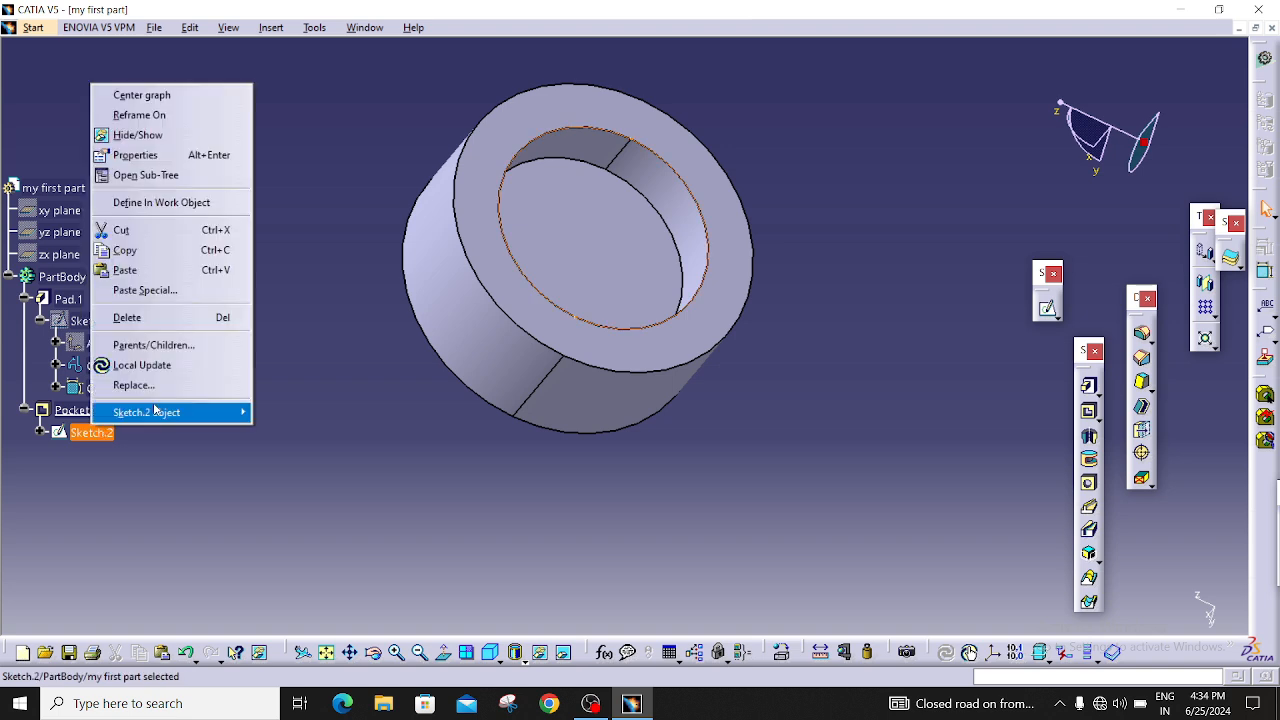
pyautogui.click(125, 134)
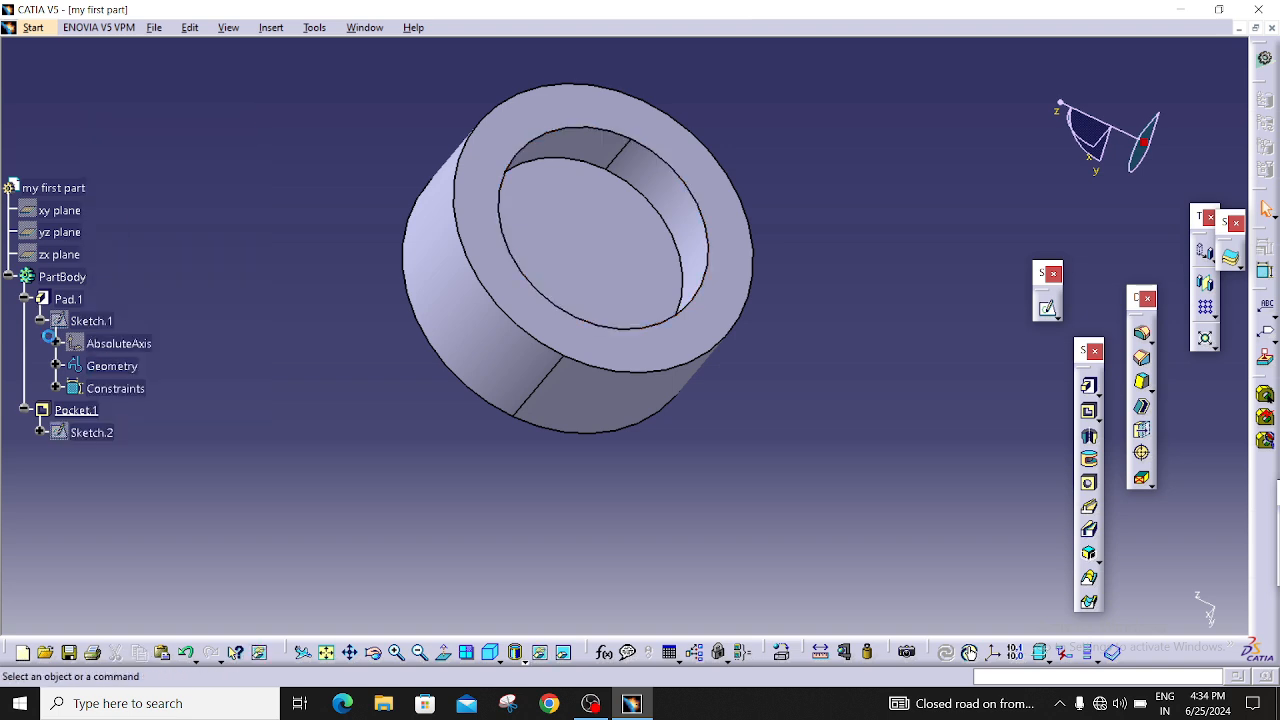
pyautogui.click(7, 279)
pyautogui.moveTo(531, 371); pyautogui.dragTo(353, 371, button='middle')
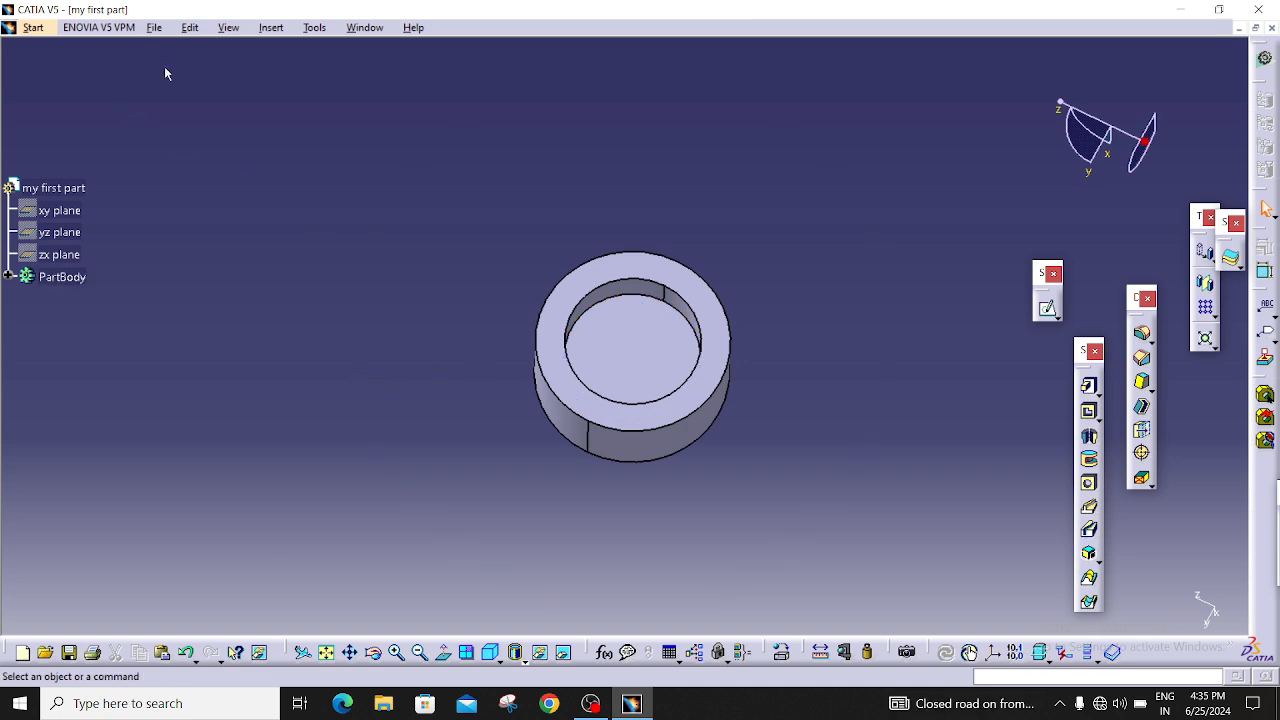
pyautogui.click(155, 28)
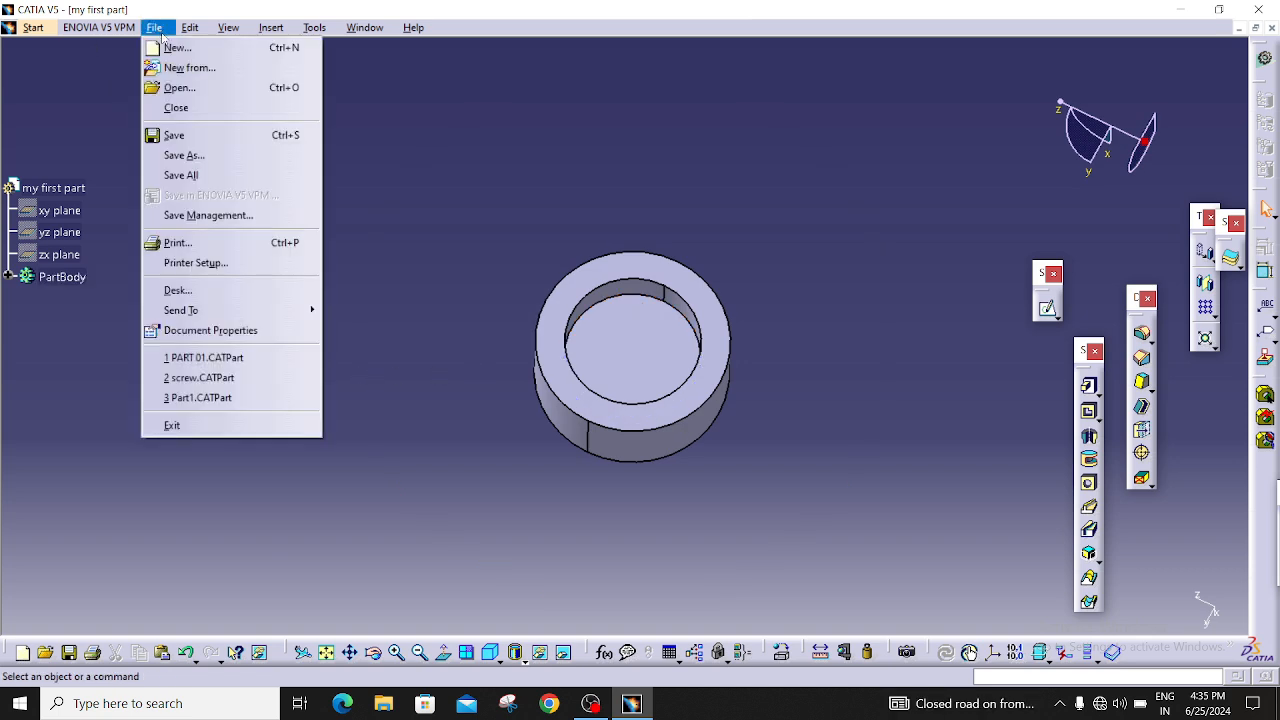
pyautogui.click(175, 134)
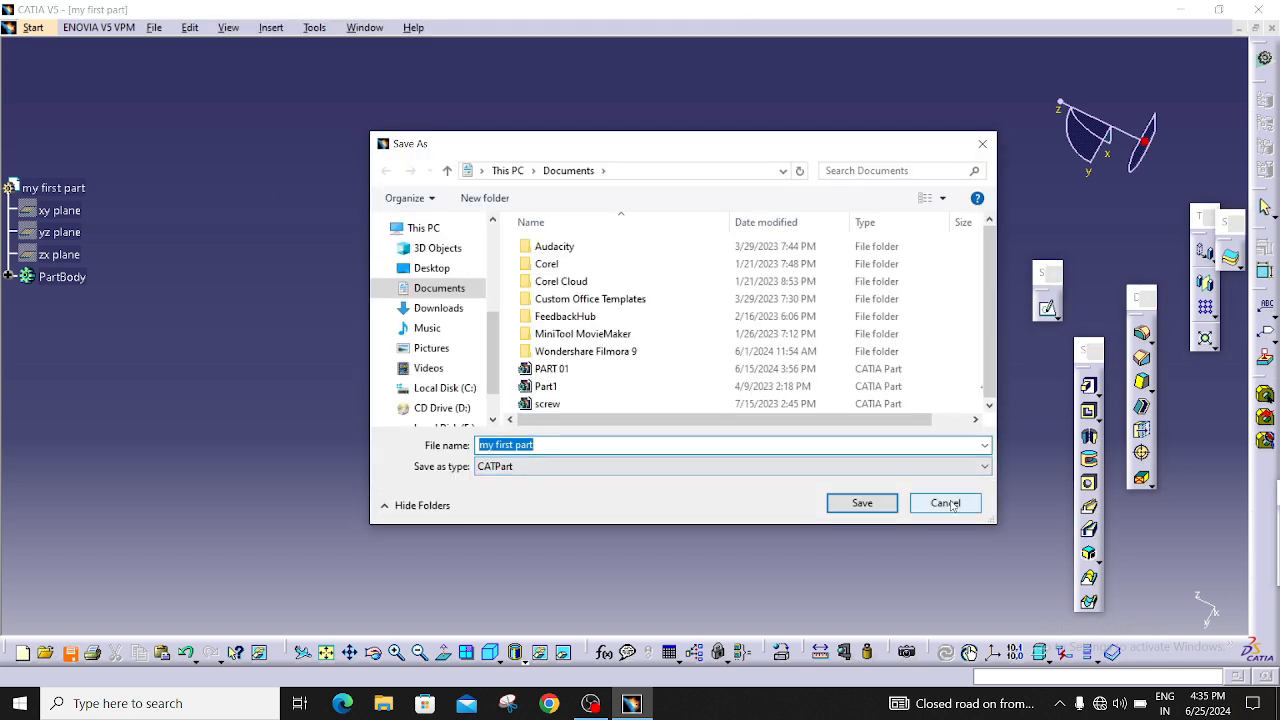
pyautogui.click(945, 503)
# Save the part in the Documents folder as a CATPart named "my first part".
pyautogui.hotkey('ctrl', 's')
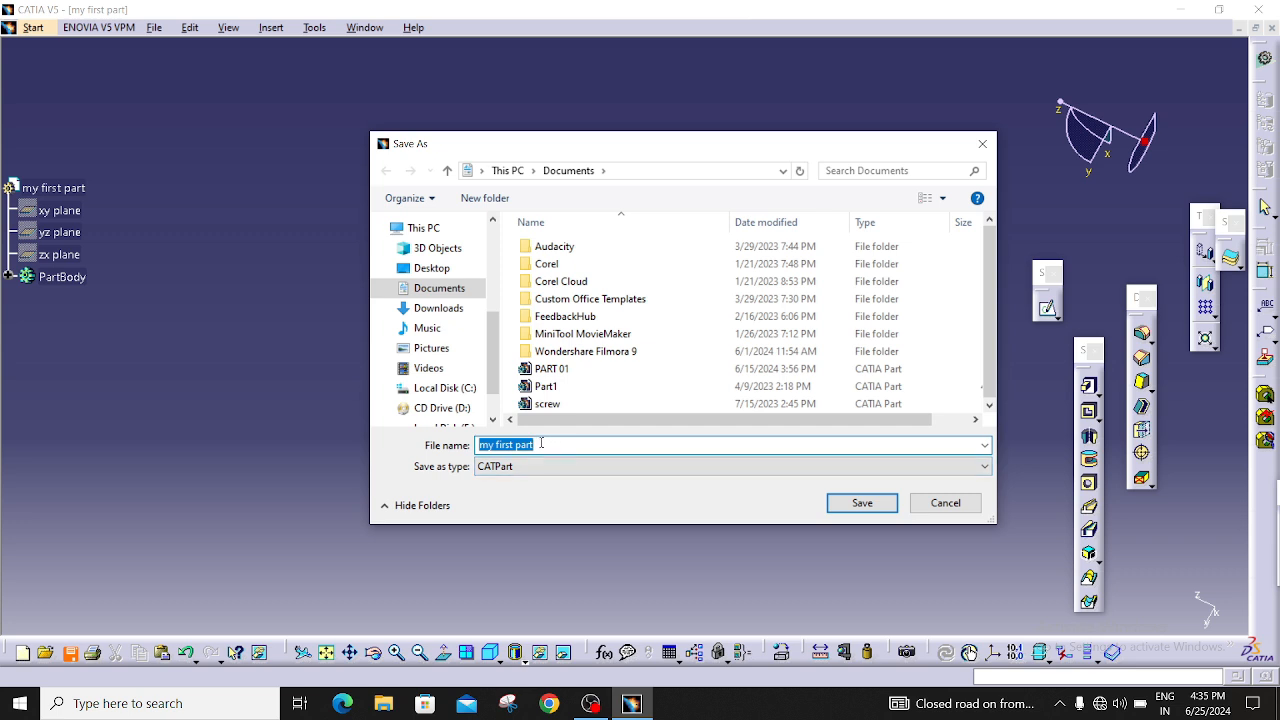
pyautogui.click(541, 443)
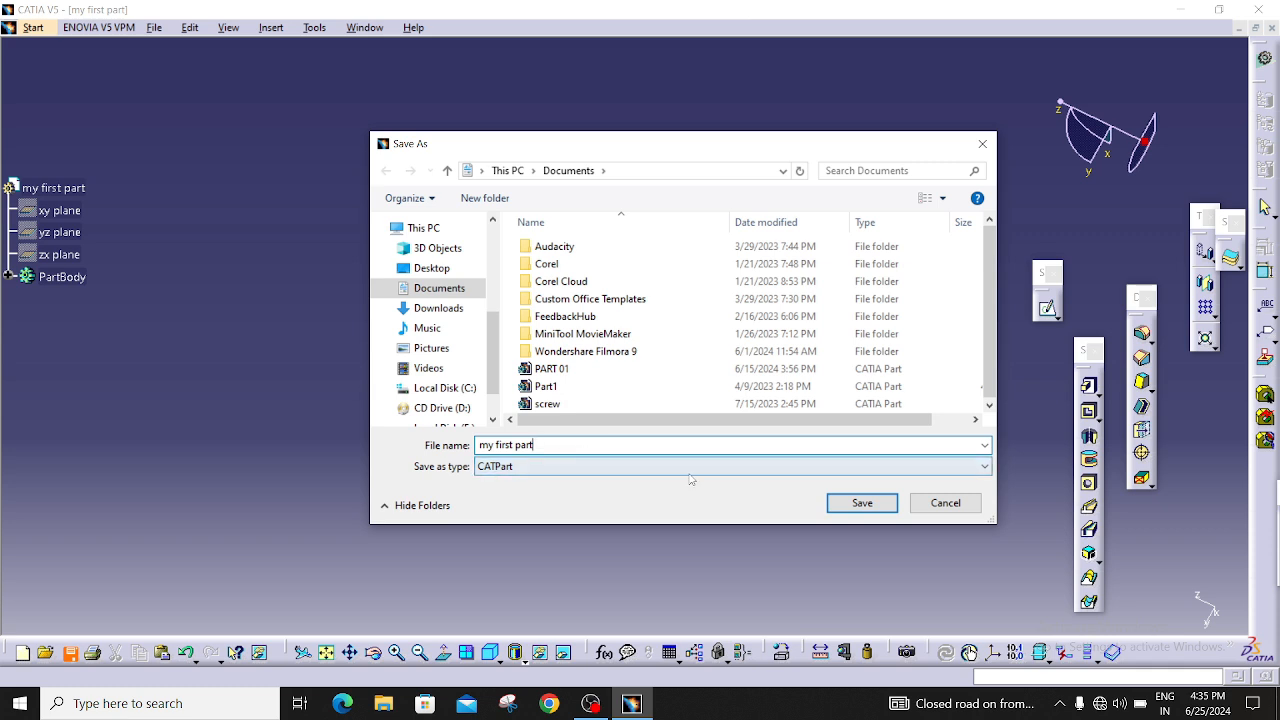
pyautogui.click(857, 503)
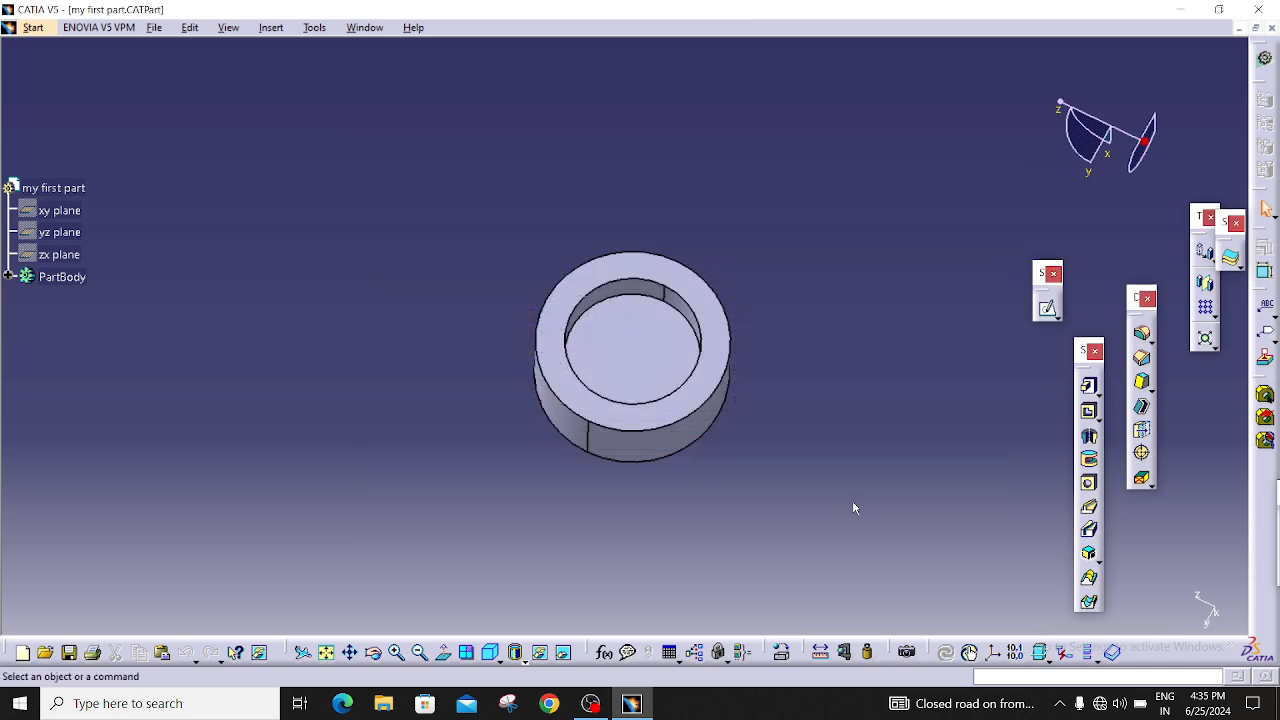